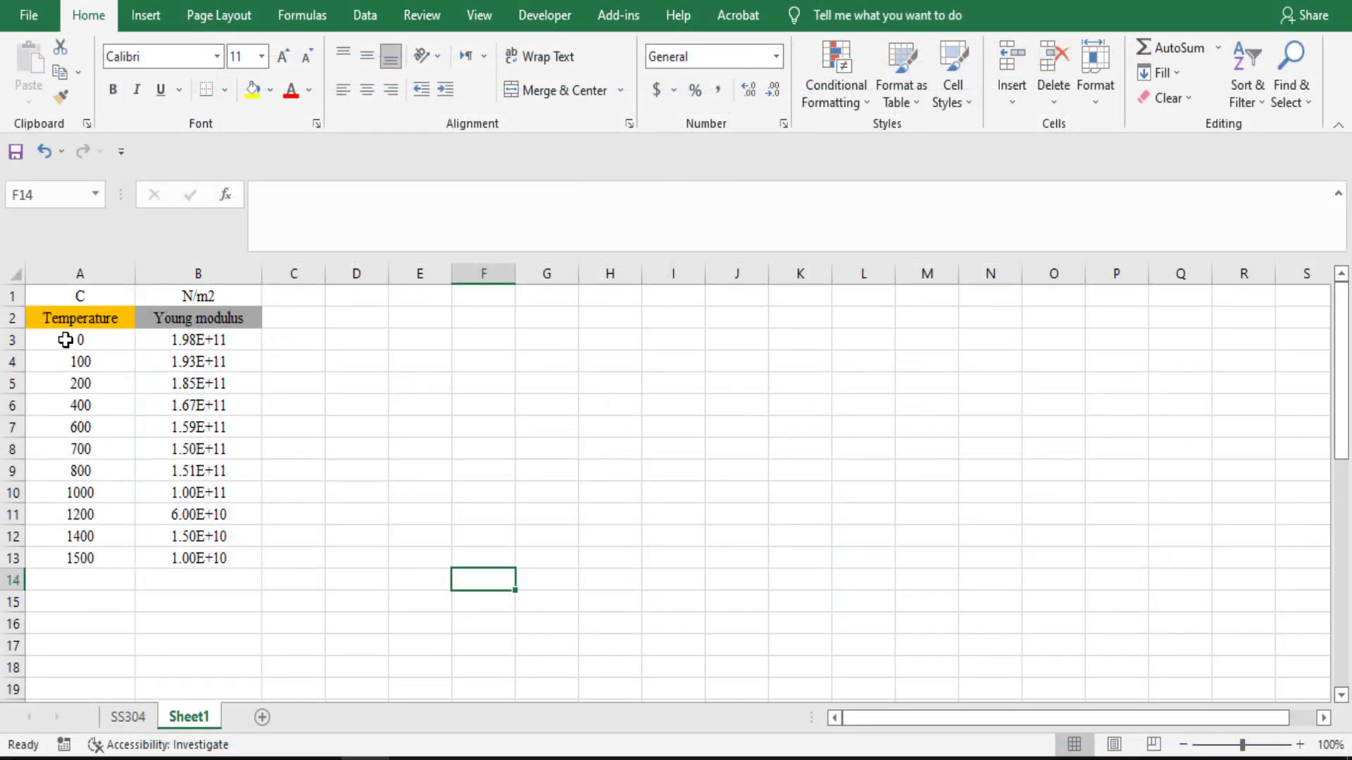
Plot A3:B13, temperature against Young modulus, as a Scatter with Smooth Lines chart
{"action": "left_click_drag", "start_coordinate": [65, 340], "coordinate": [221, 553]}
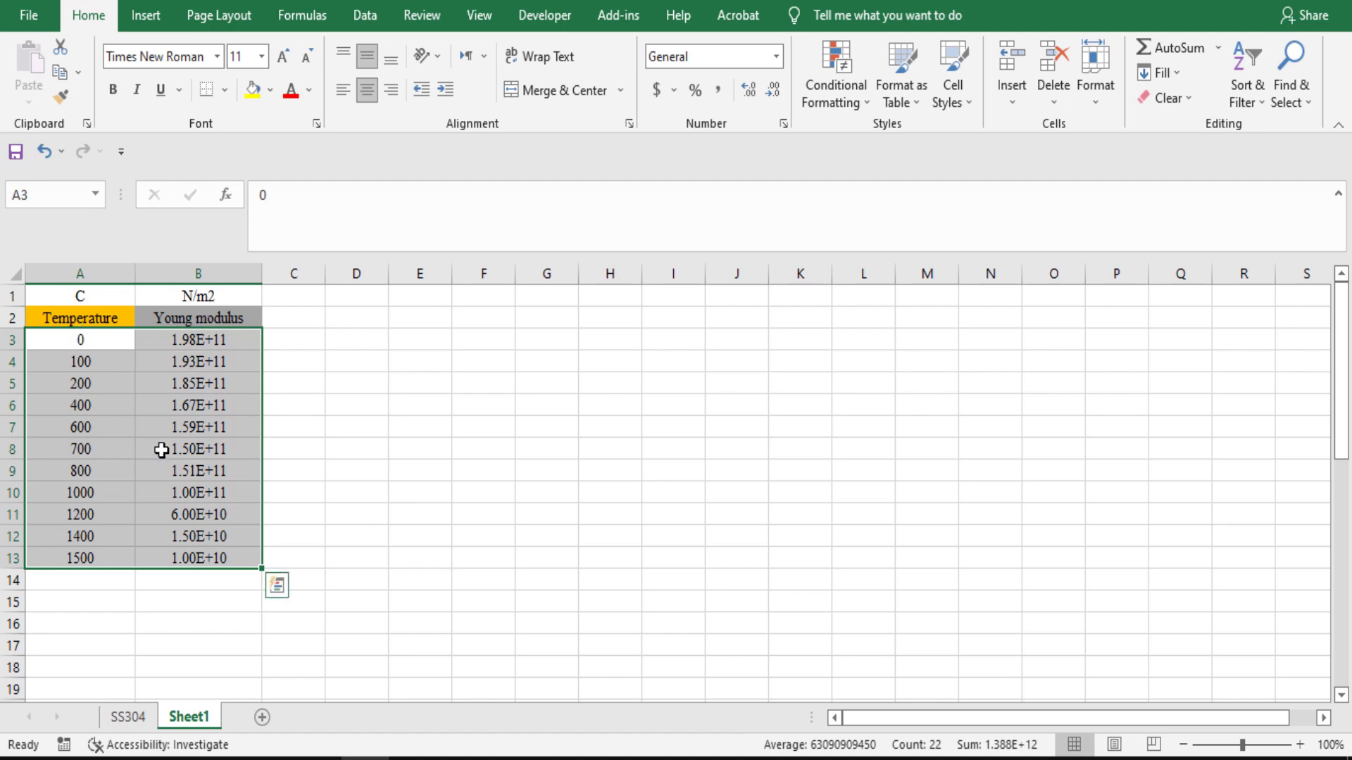
{"action": "left_click", "coordinate": [92, 354]}
{"action": "left_click", "coordinate": [73, 340]}
{"action": "left_click_drag", "start_coordinate": [73, 340], "coordinate": [221, 562]}
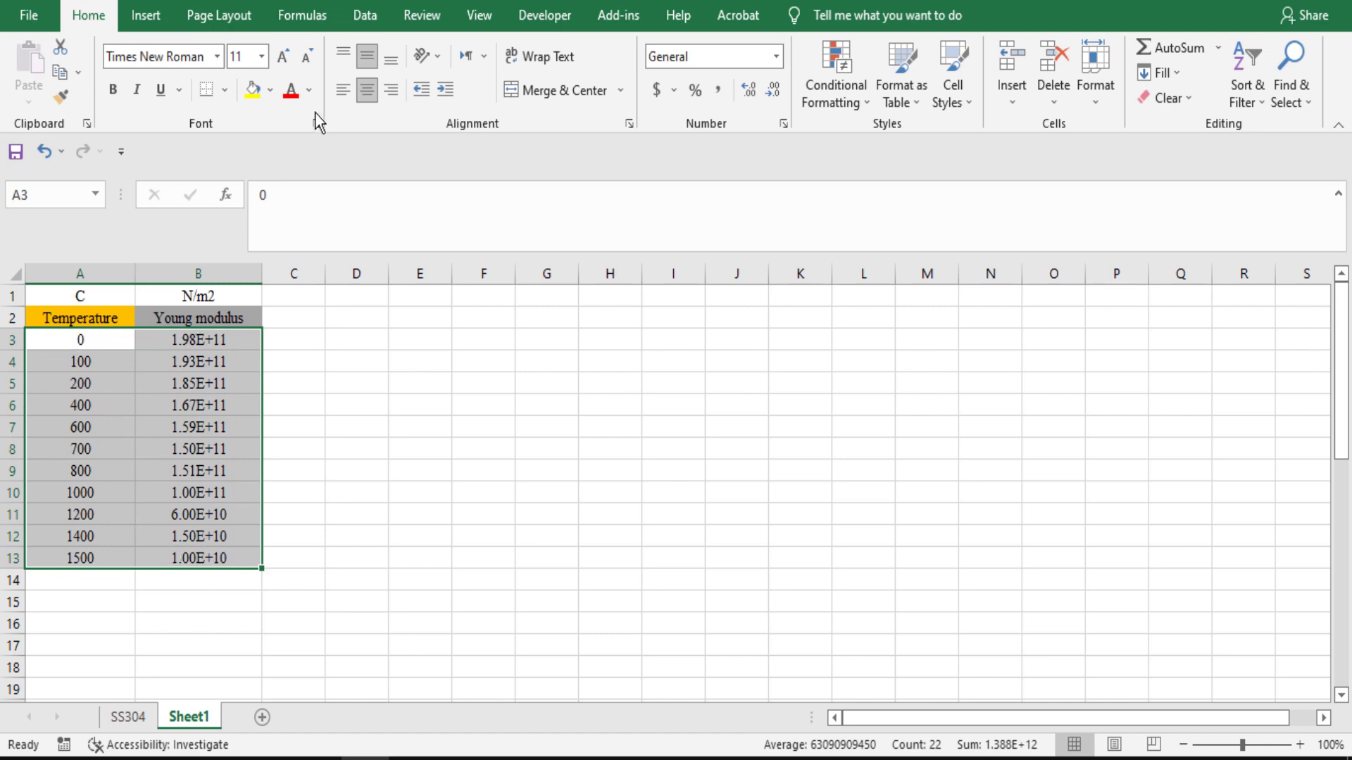
{"action": "left_click", "coordinate": [146, 15]}
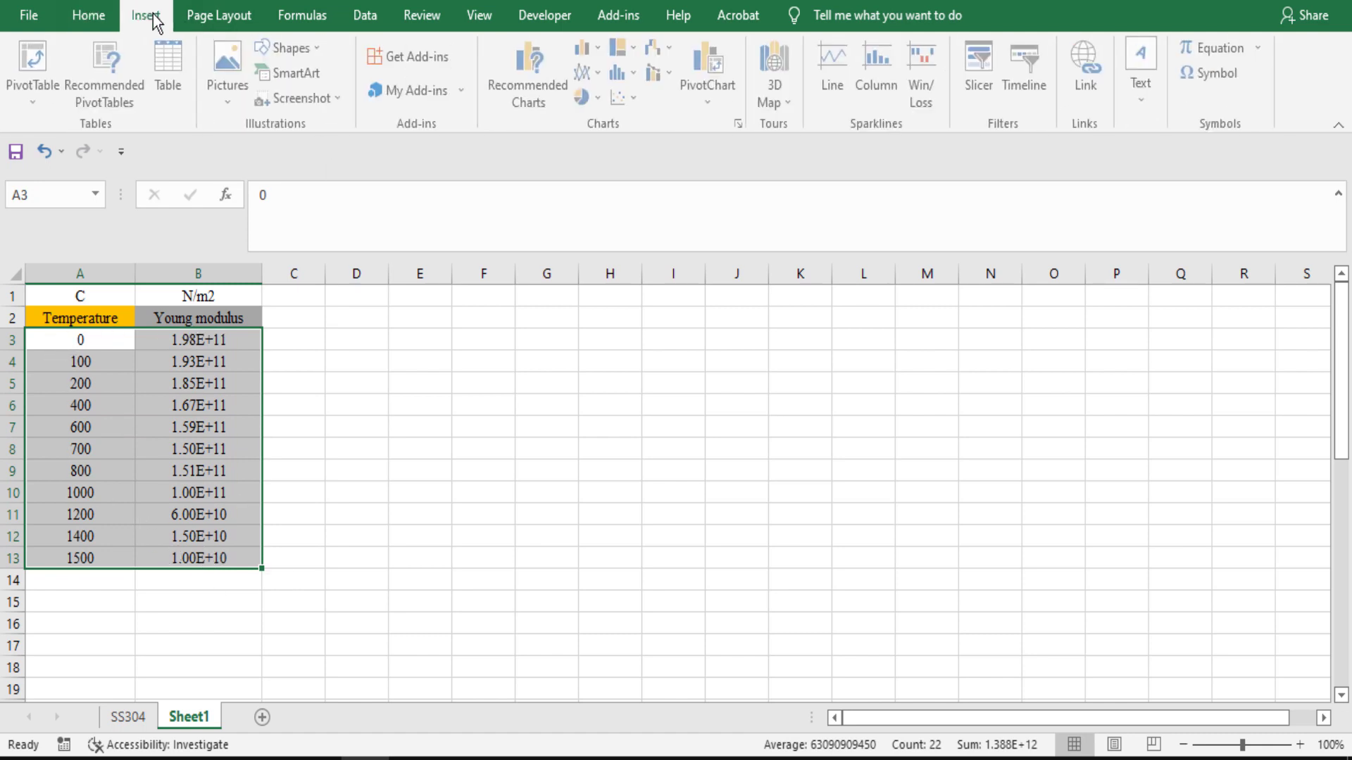
{"action": "left_click", "coordinate": [632, 101]}
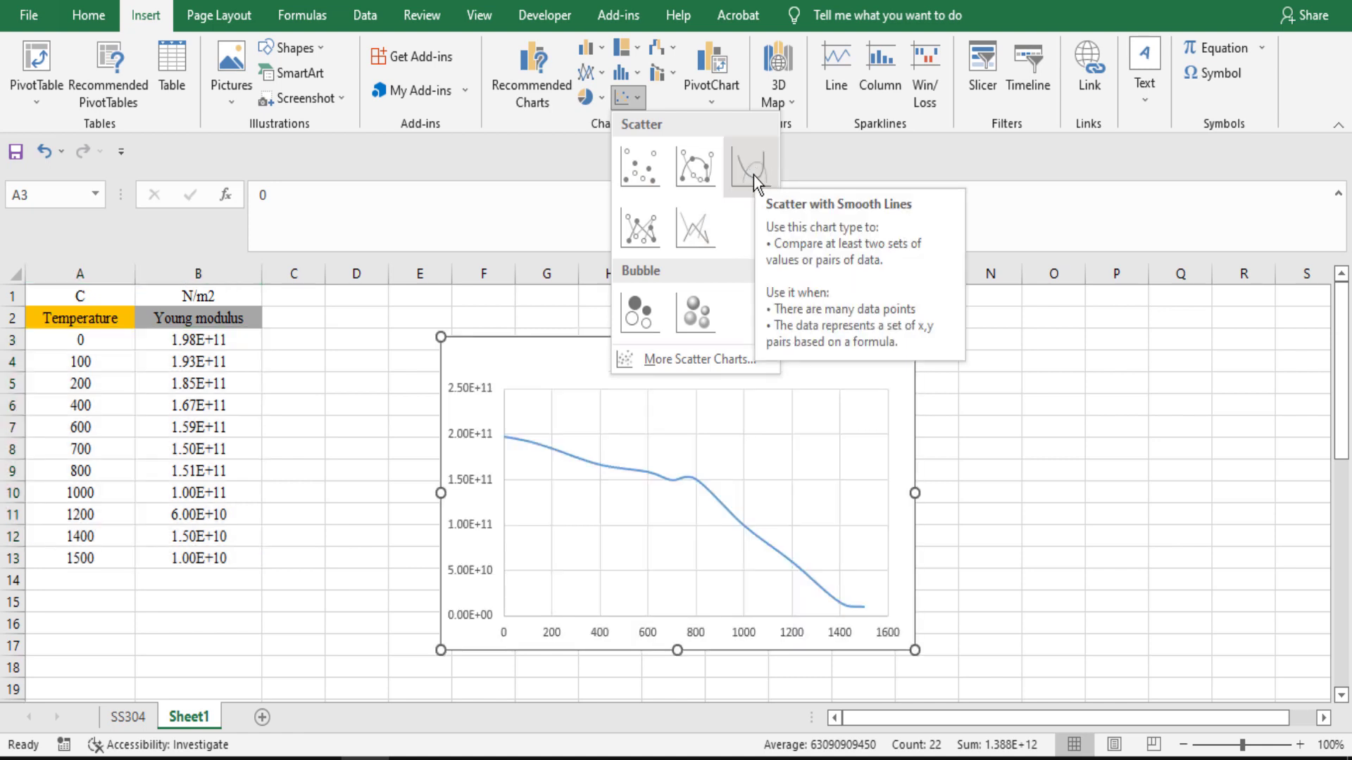
{"action": "left_click", "coordinate": [754, 175]}
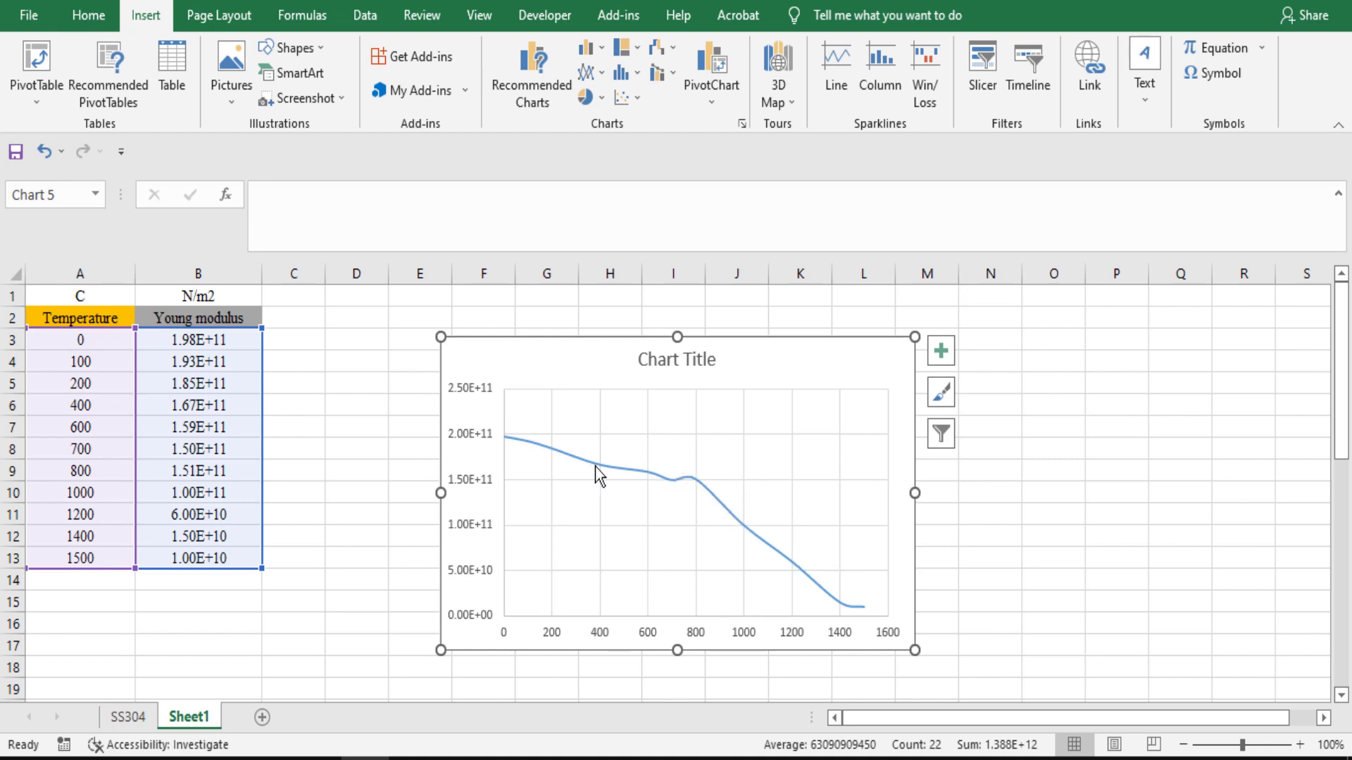
Add a linear trendline and show its equation y = -1E+08x + 2E+11 above the line
{"action": "left_click", "coordinate": [706, 495]}
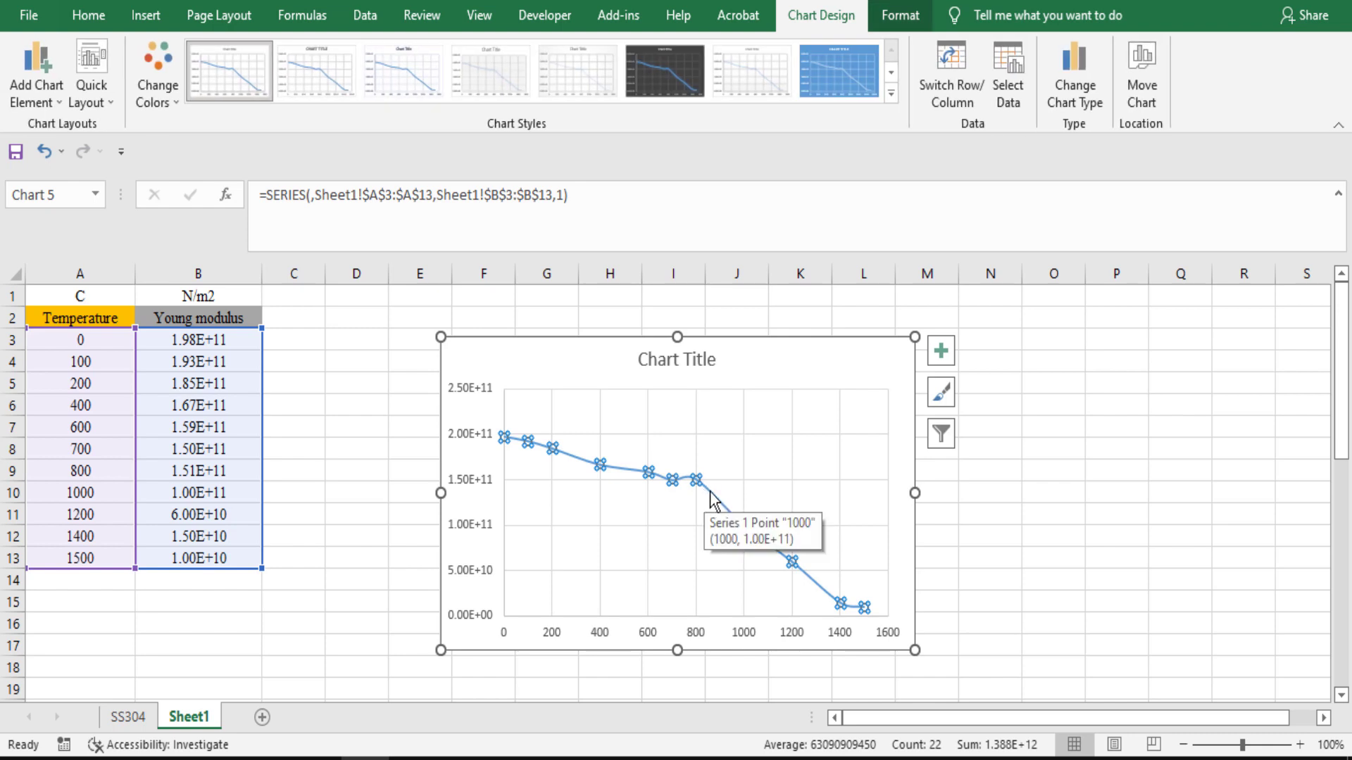
{"action": "right_click", "coordinate": [711, 497]}
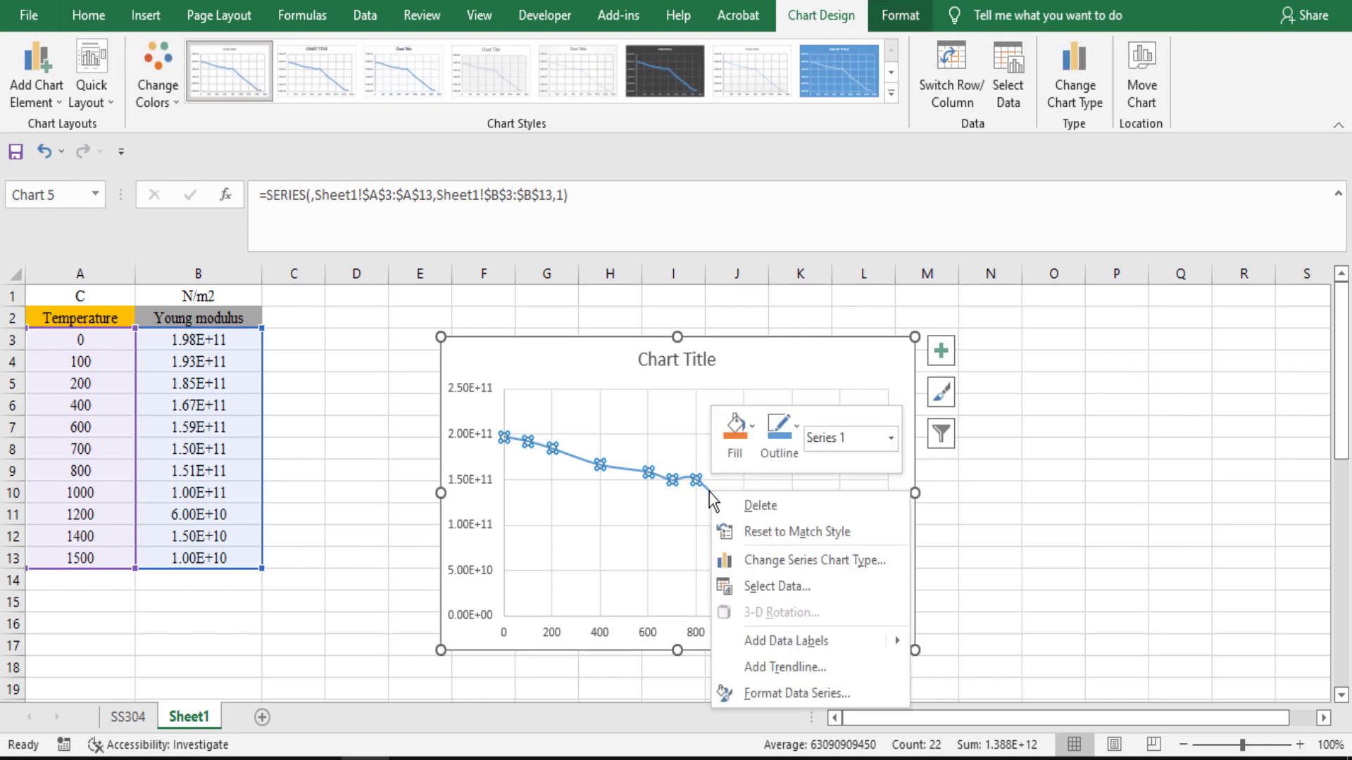
{"action": "left_click", "coordinate": [797, 667]}
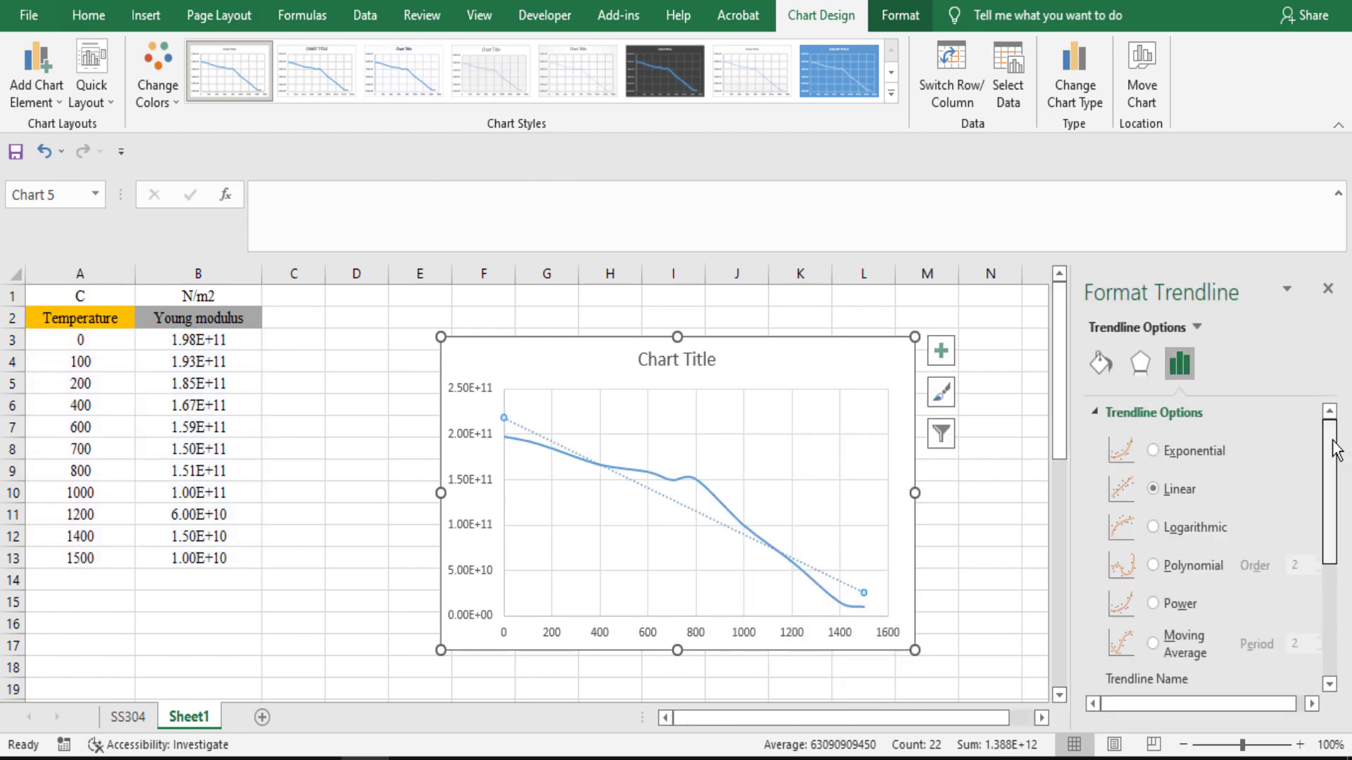
{"action": "scroll", "coordinate": [1335, 451], "scroll_direction": "down", "scroll_amount": 1}
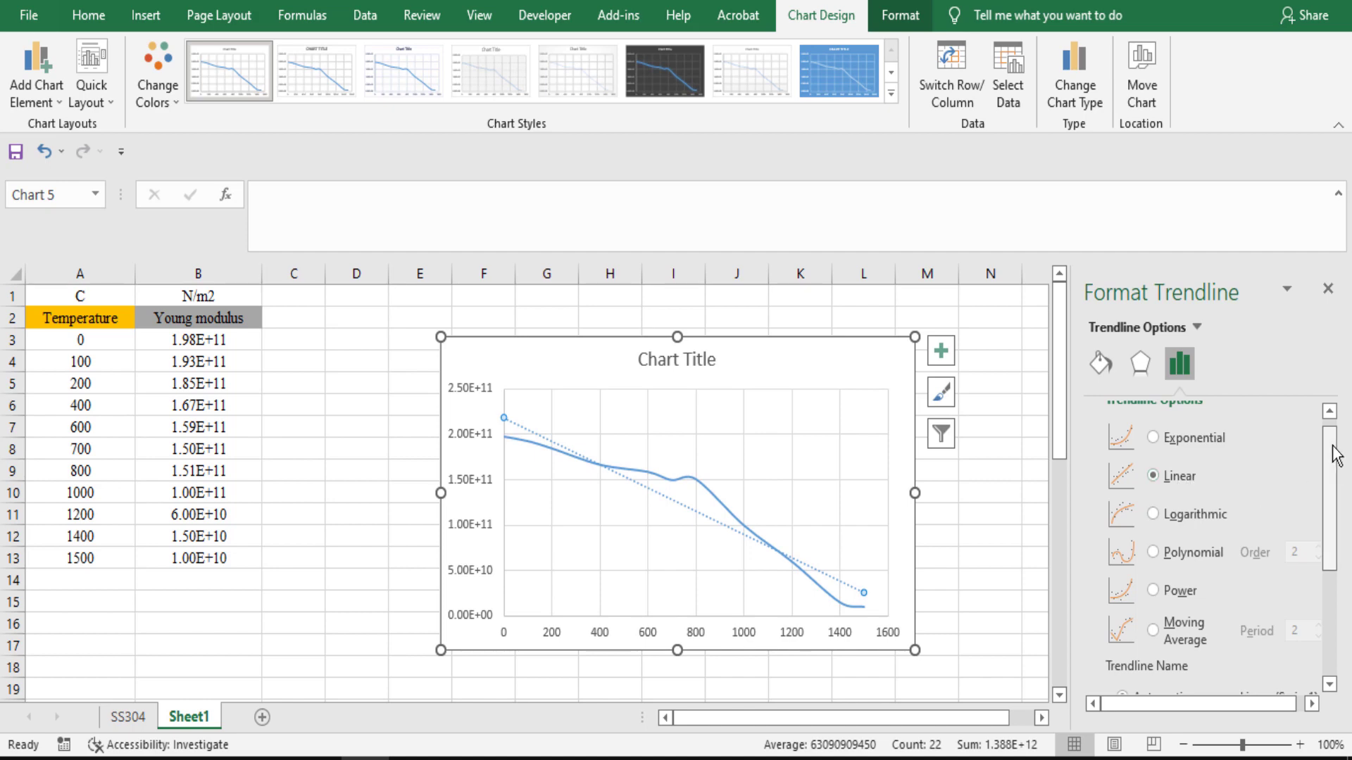
{"action": "left_click_drag", "start_coordinate": [1331, 453], "coordinate": [1330, 569]}
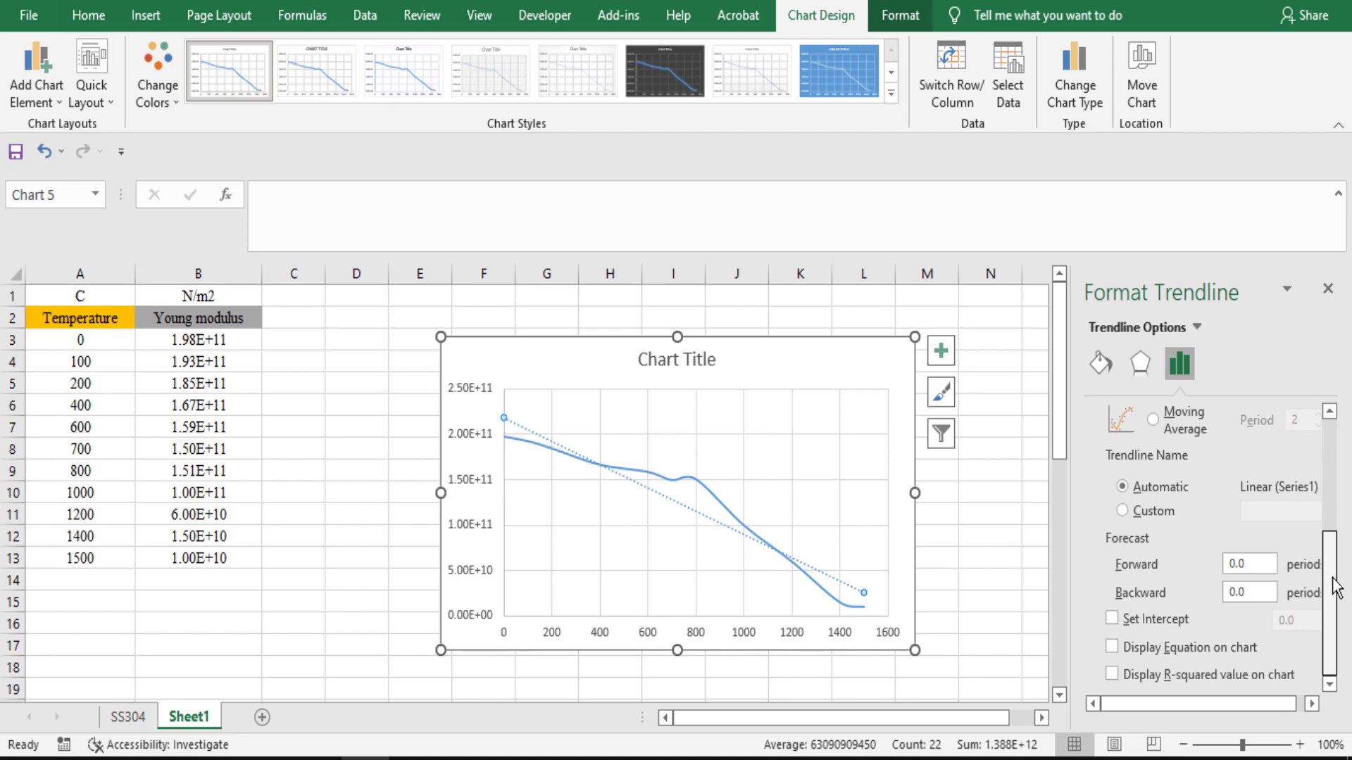
{"action": "left_click", "coordinate": [1144, 657]}
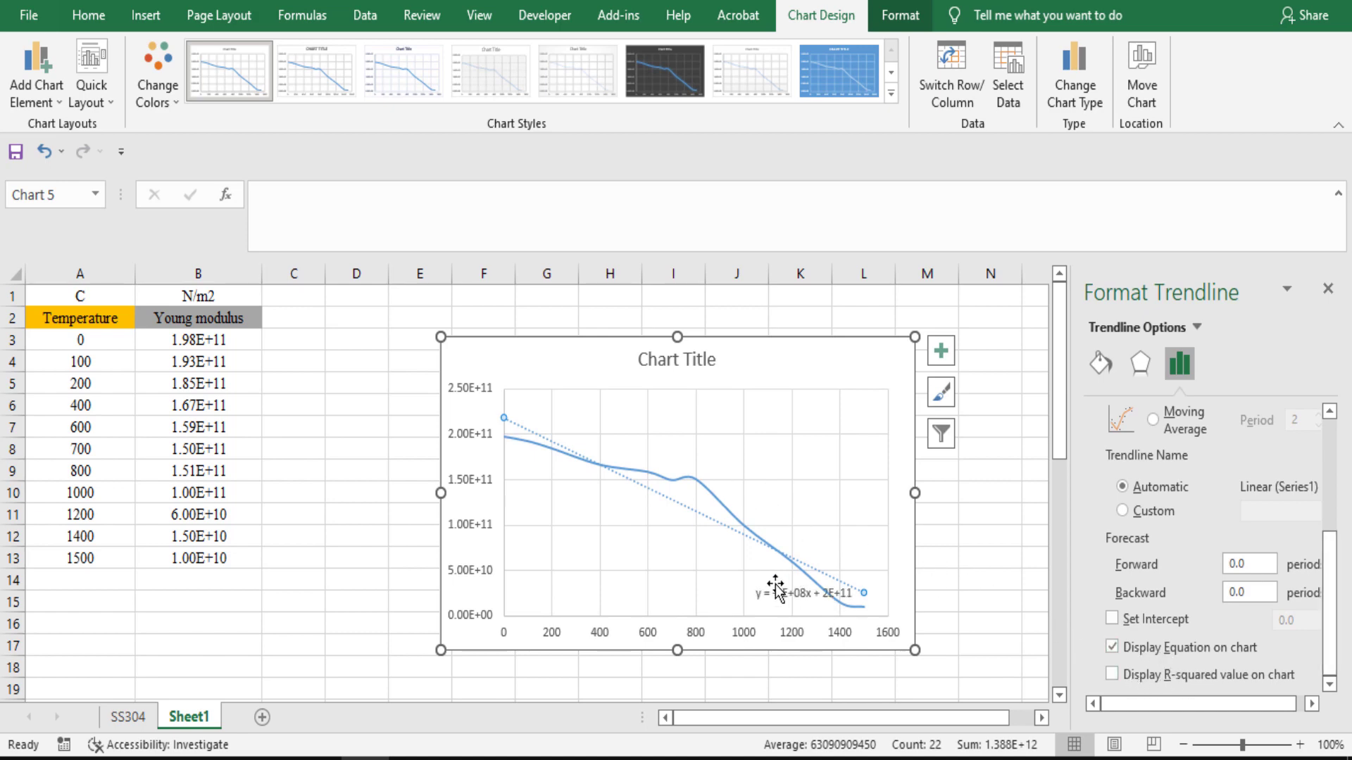
{"action": "left_click_drag", "start_coordinate": [774, 587], "coordinate": [717, 442]}
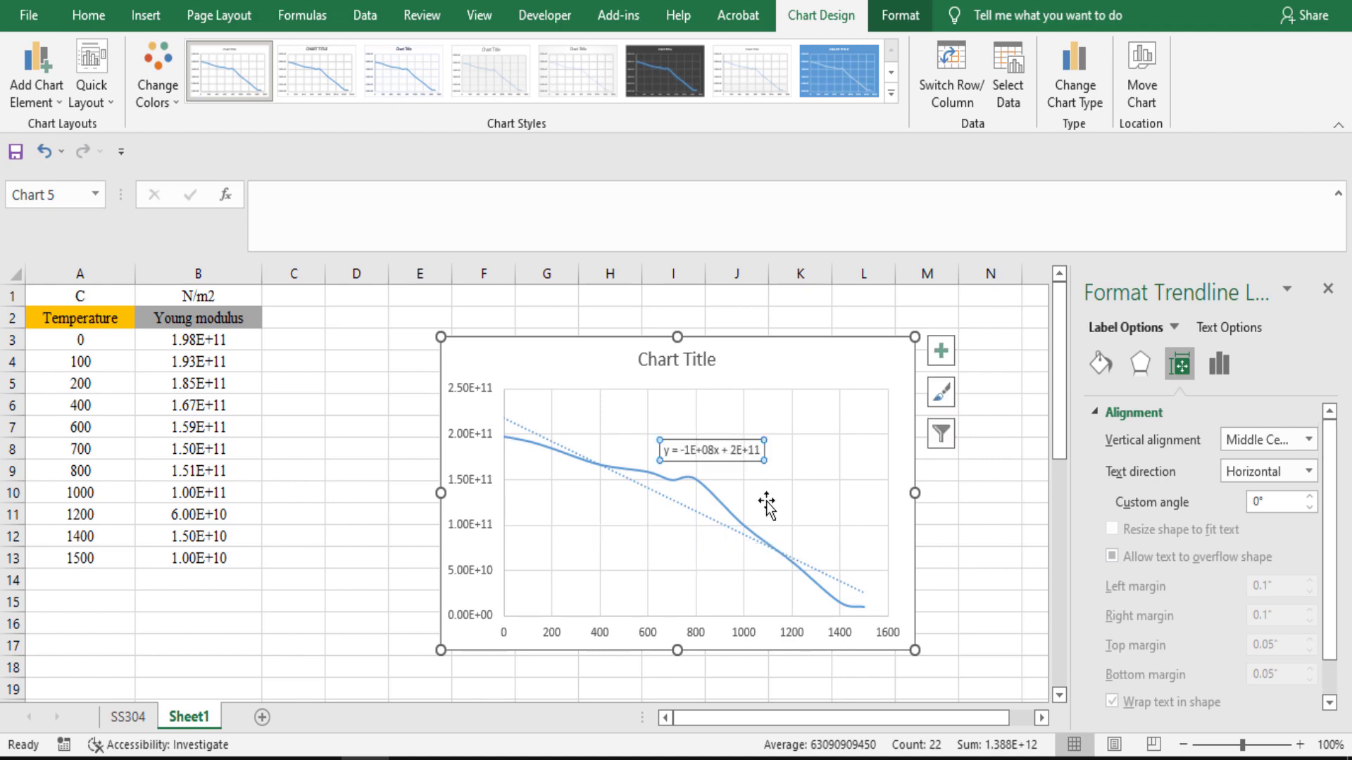
{"action": "left_click", "coordinate": [713, 501]}
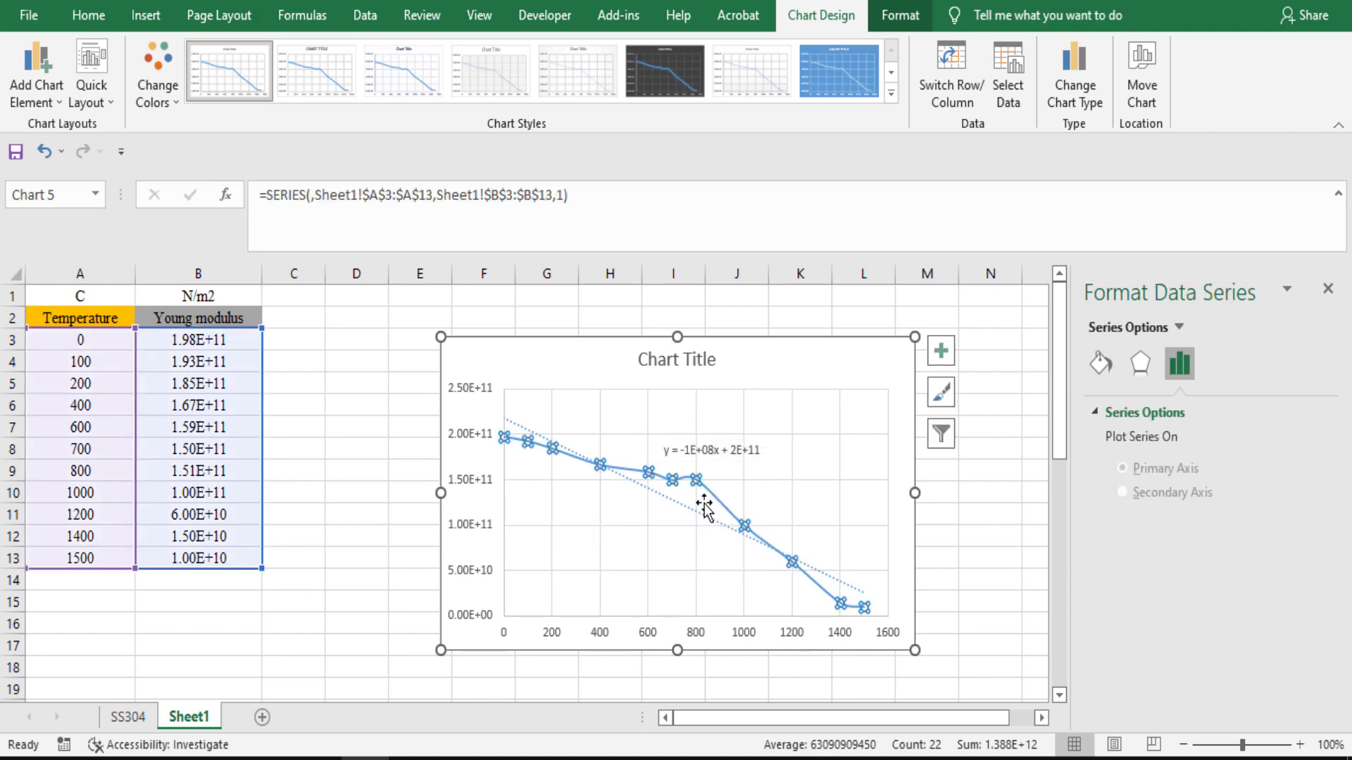
Add a second trendline set to Exponential and display its equation on the chart
{"action": "right_click", "coordinate": [707, 488]}
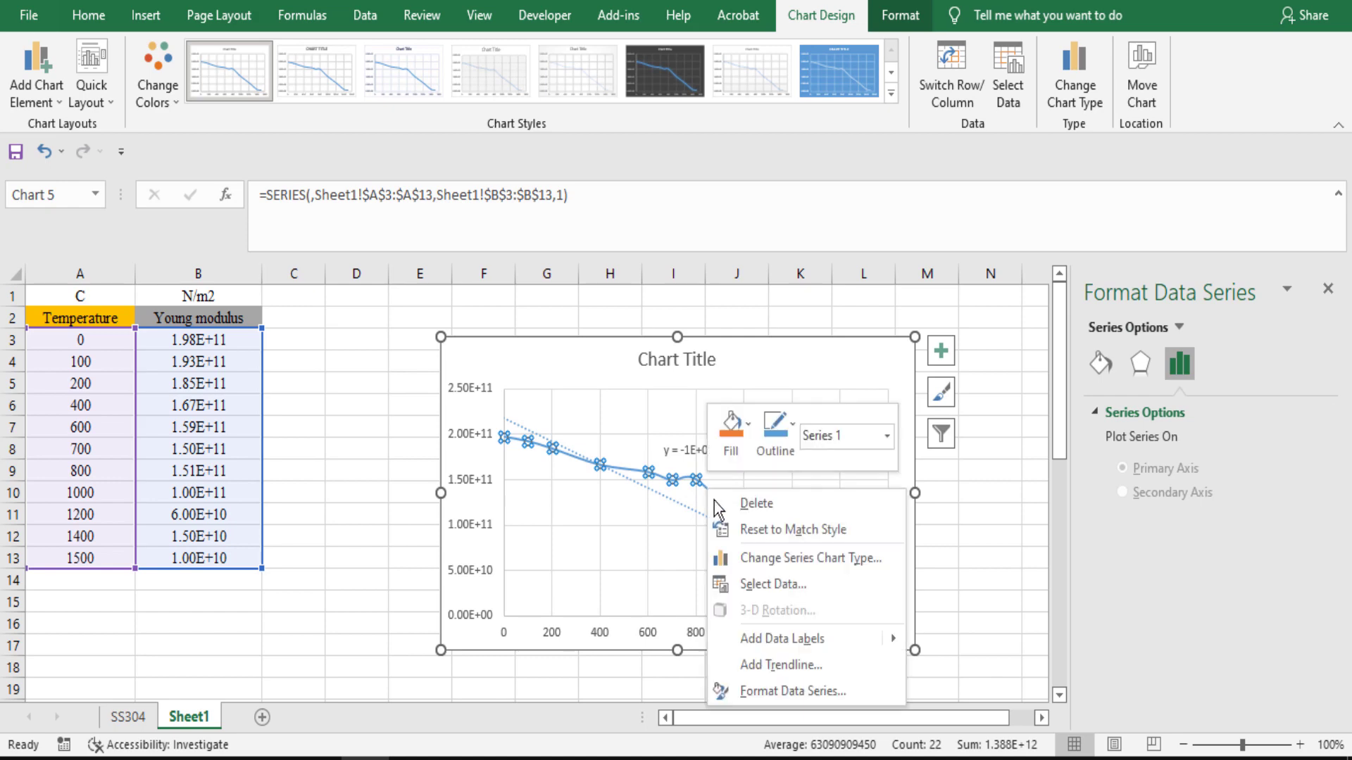
{"action": "left_click", "coordinate": [792, 665]}
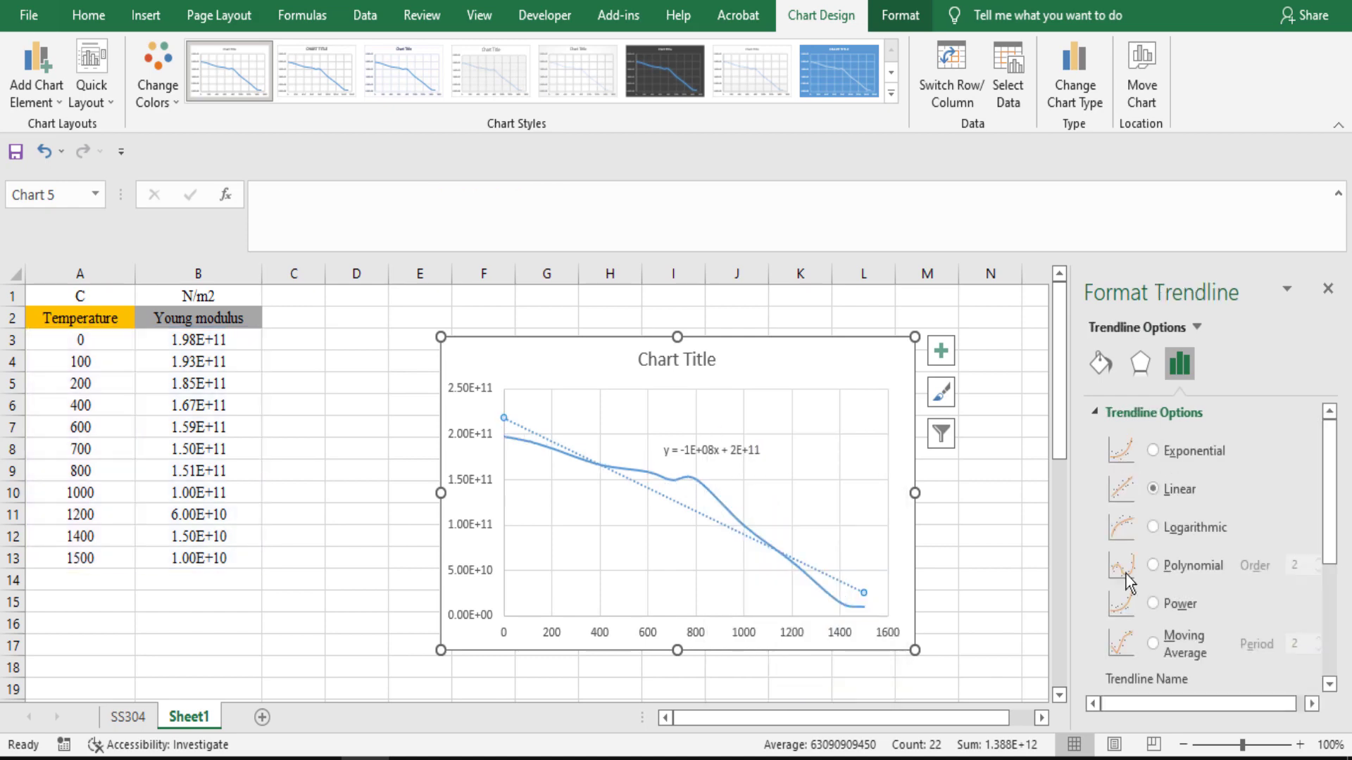
{"action": "left_click", "coordinate": [1152, 450]}
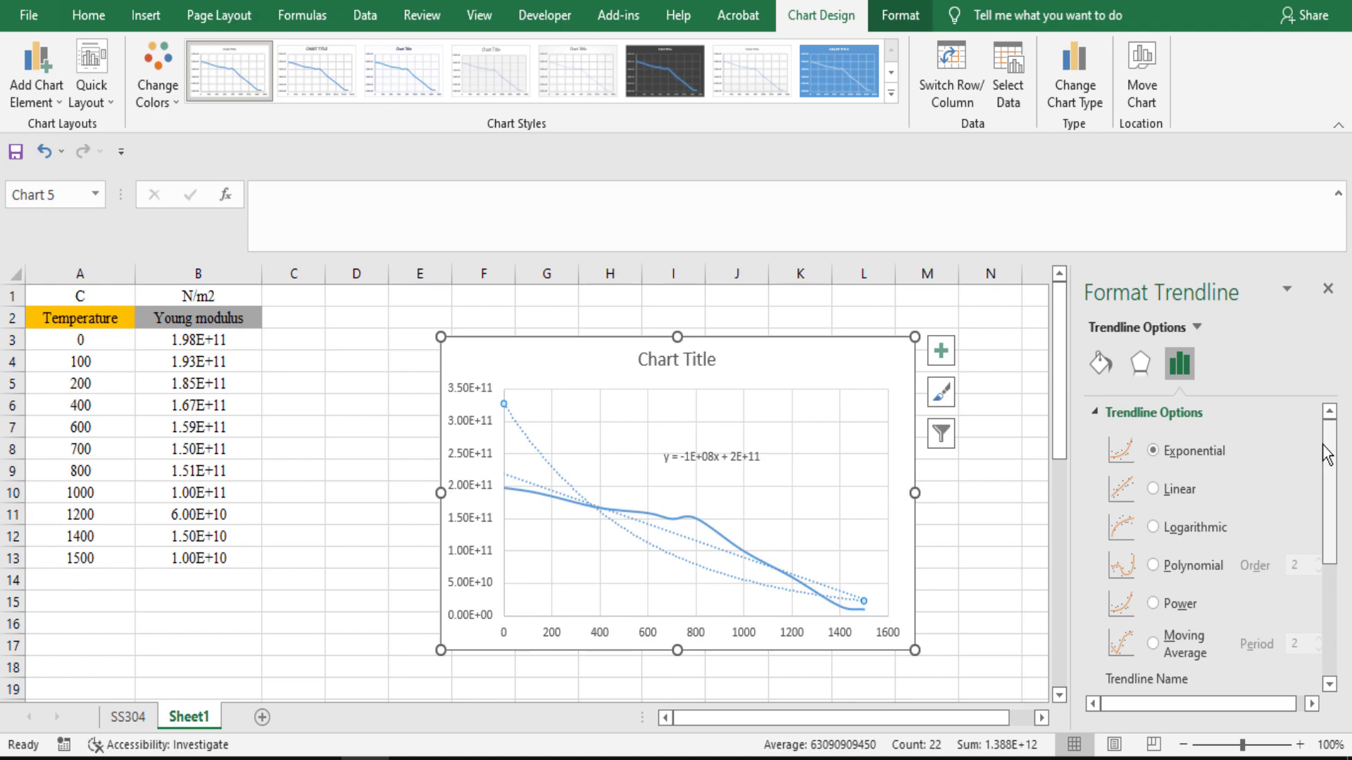
{"action": "left_click_drag", "start_coordinate": [1326, 430], "coordinate": [1319, 609]}
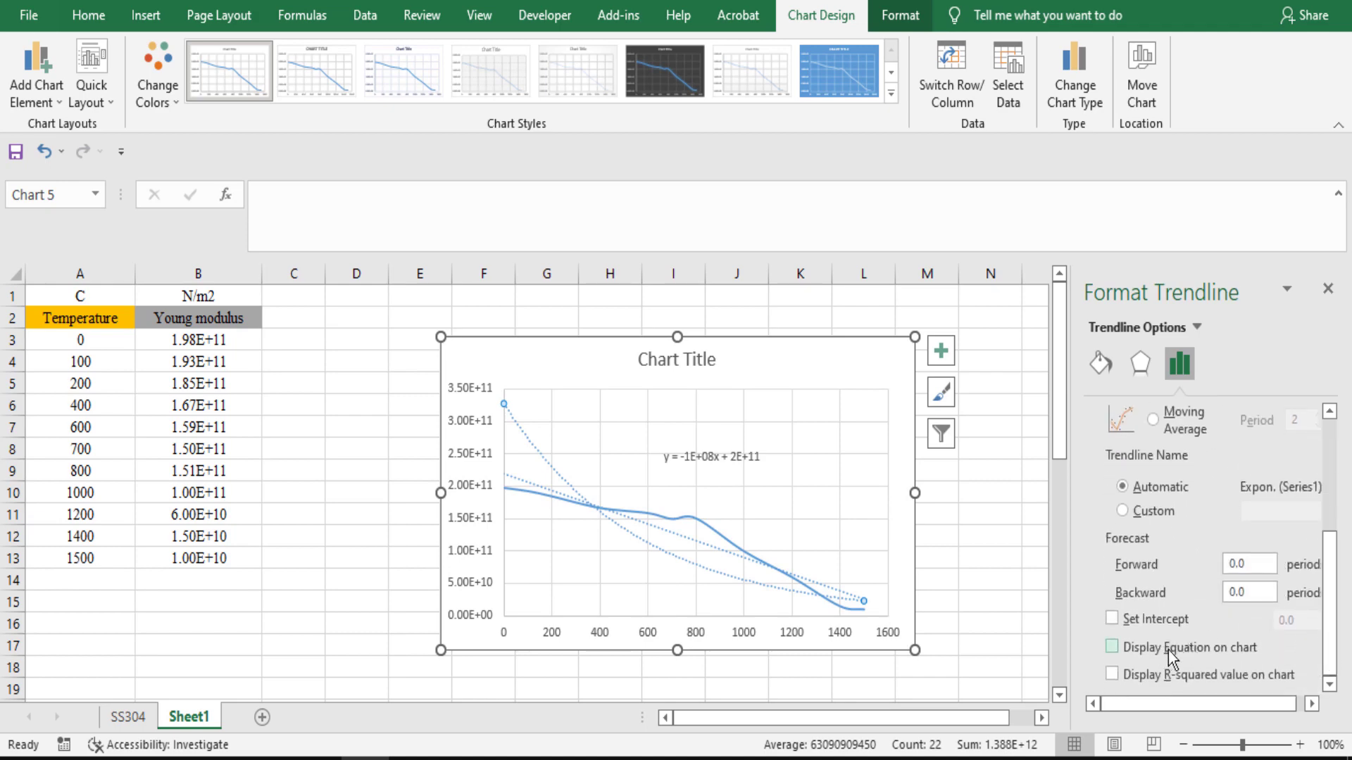
{"action": "left_click", "coordinate": [1206, 655]}
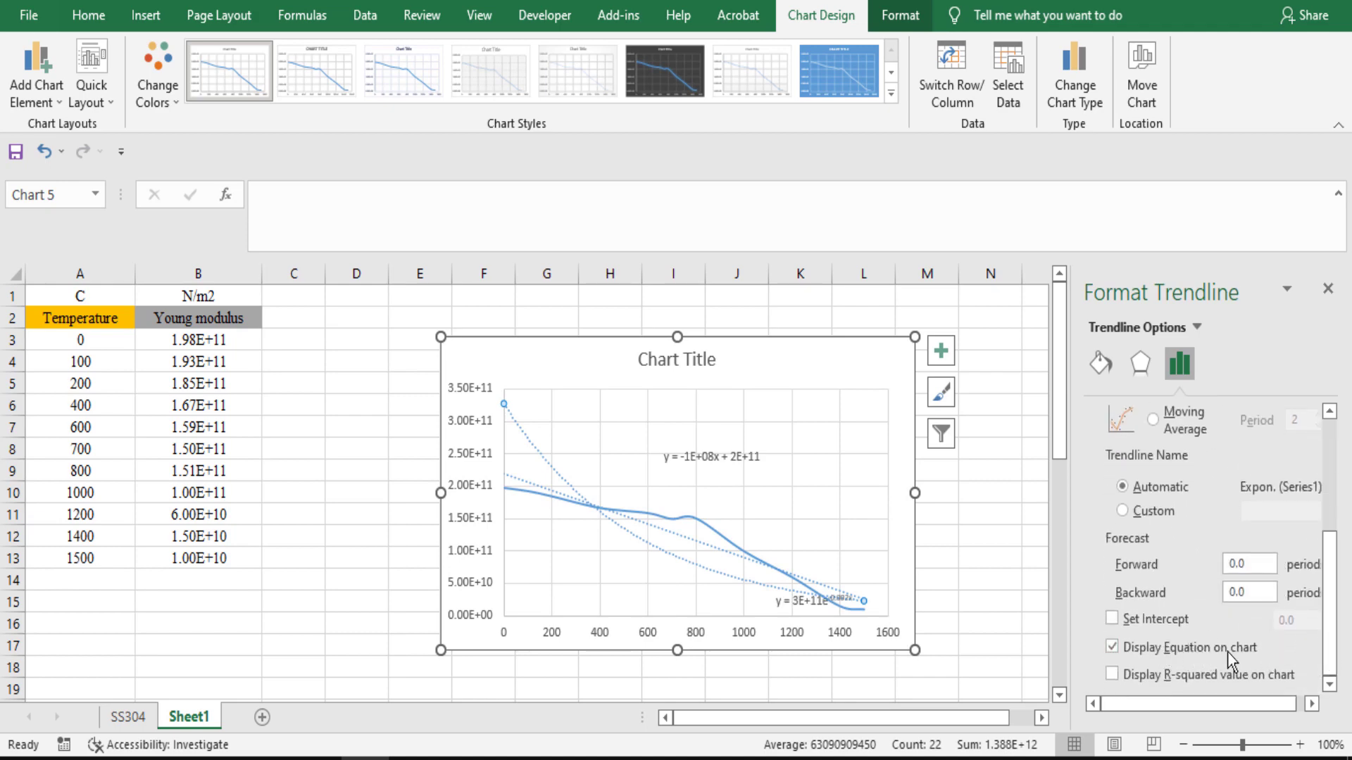
Move the exponential equation label left below the curves, then deselect the chart
{"action": "left_click", "coordinate": [794, 602]}
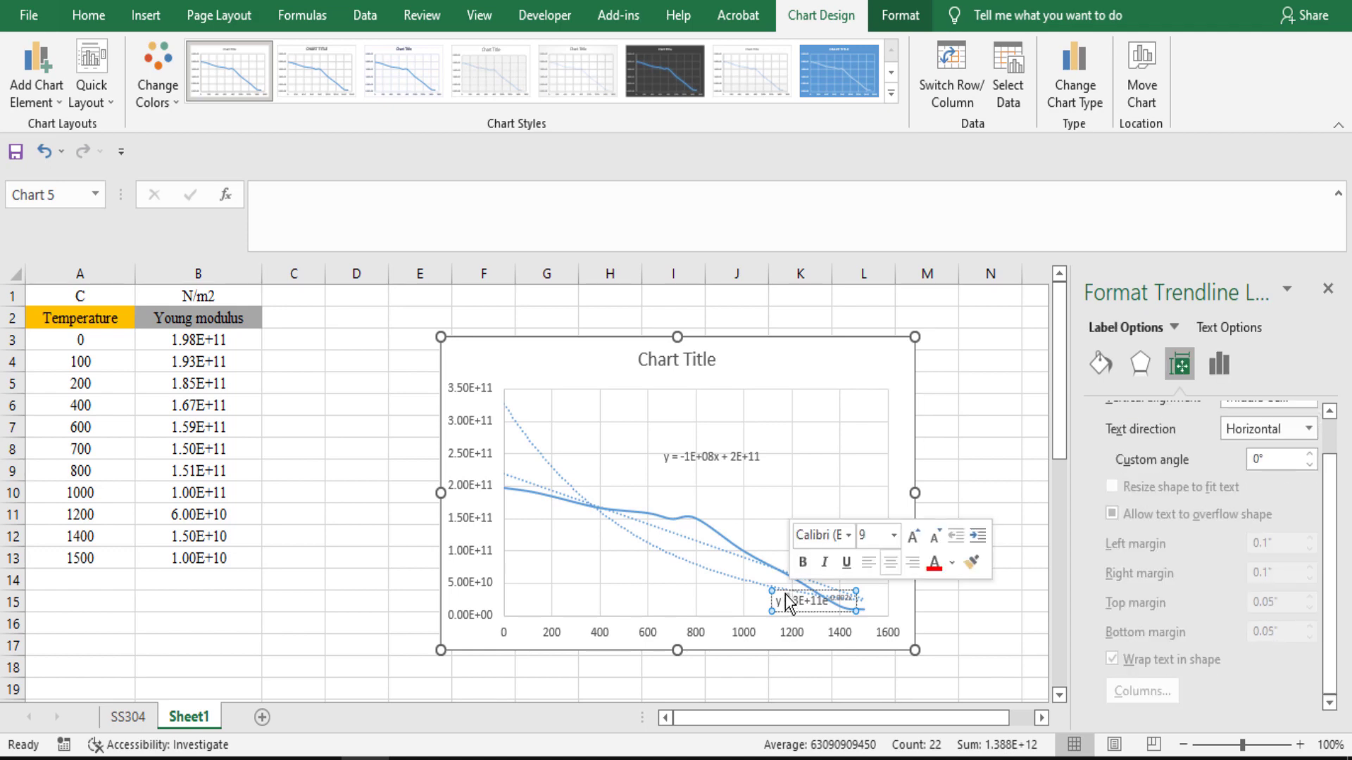
{"action": "left_click_drag", "start_coordinate": [632, 570], "coordinate": [632, 570]}
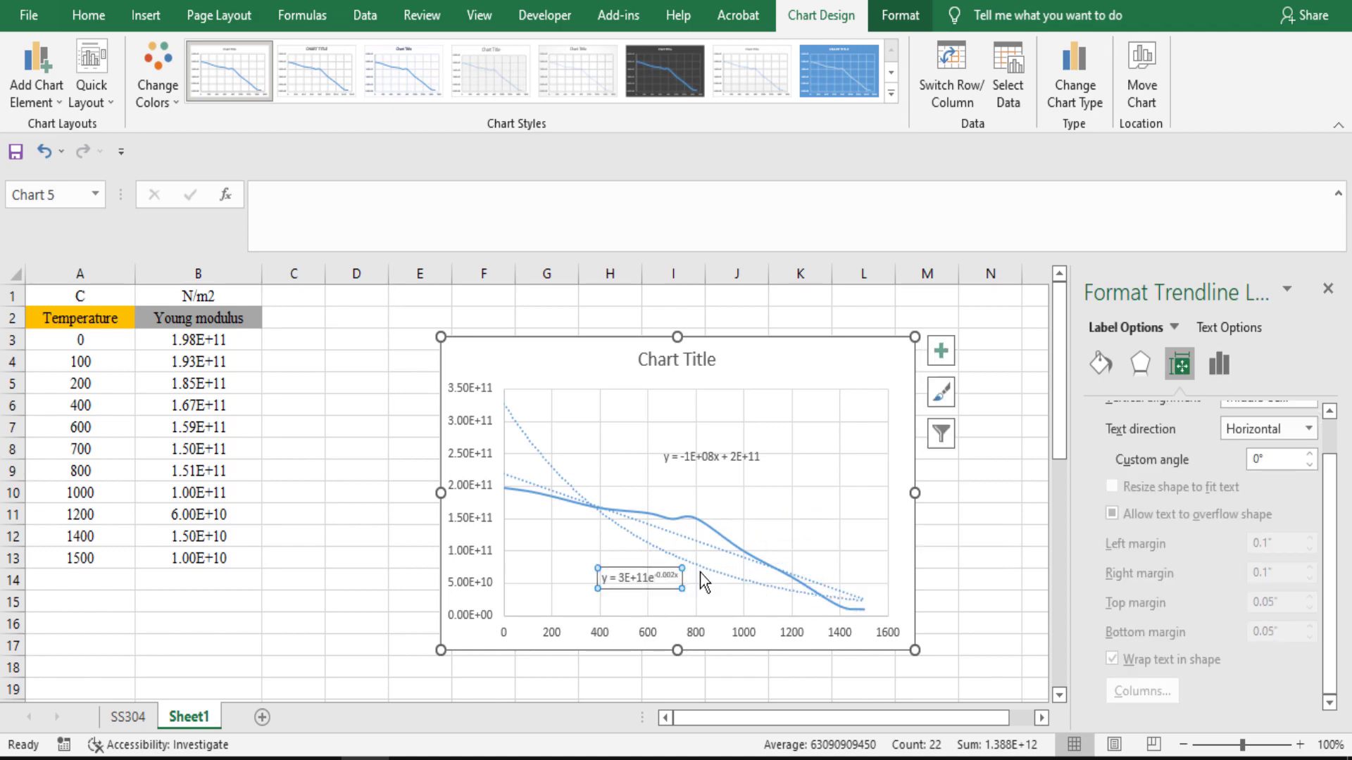
{"action": "left_click", "coordinate": [908, 544]}
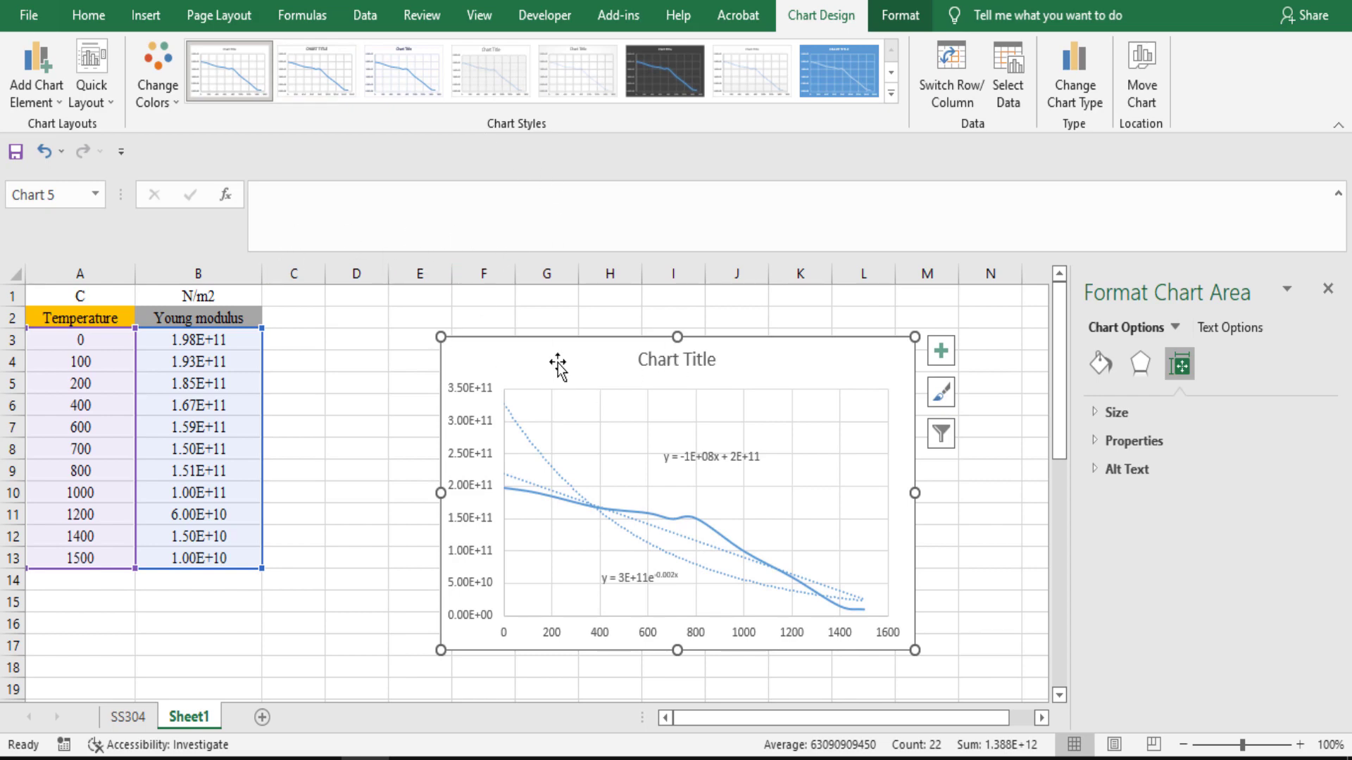
{"action": "left_click", "coordinate": [358, 551]}
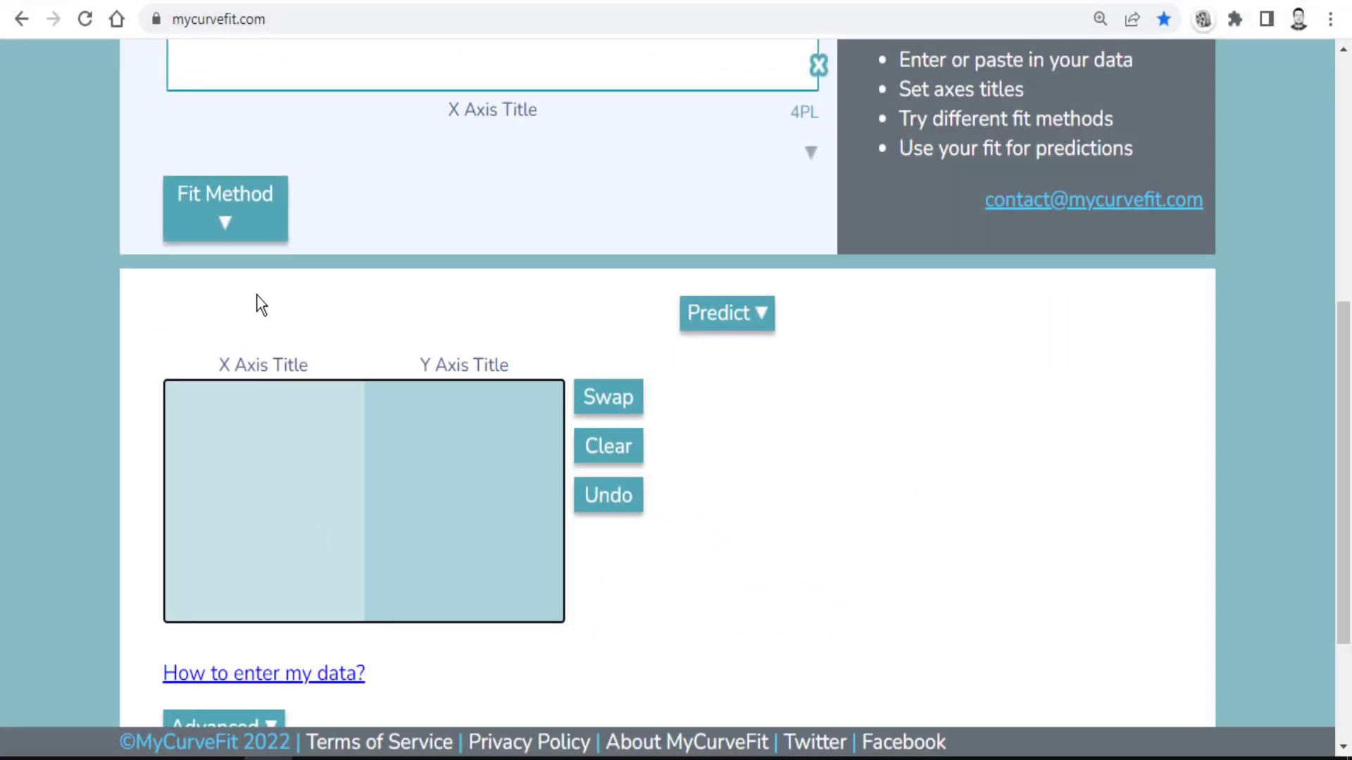
{"action": "scroll", "coordinate": [261, 304], "scroll_direction": "up", "scroll_amount": 7}
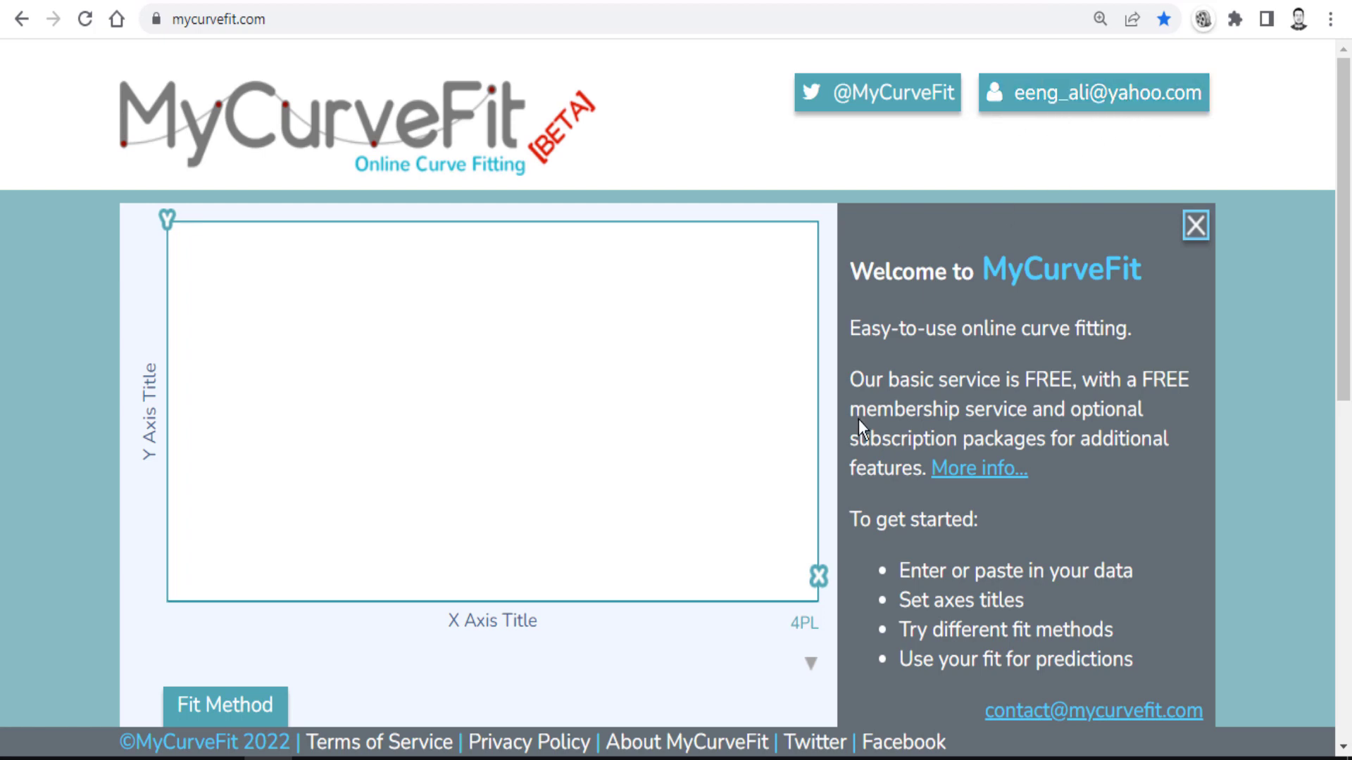
{"action": "scroll", "coordinate": [840, 574], "scroll_direction": "down", "scroll_amount": 8}
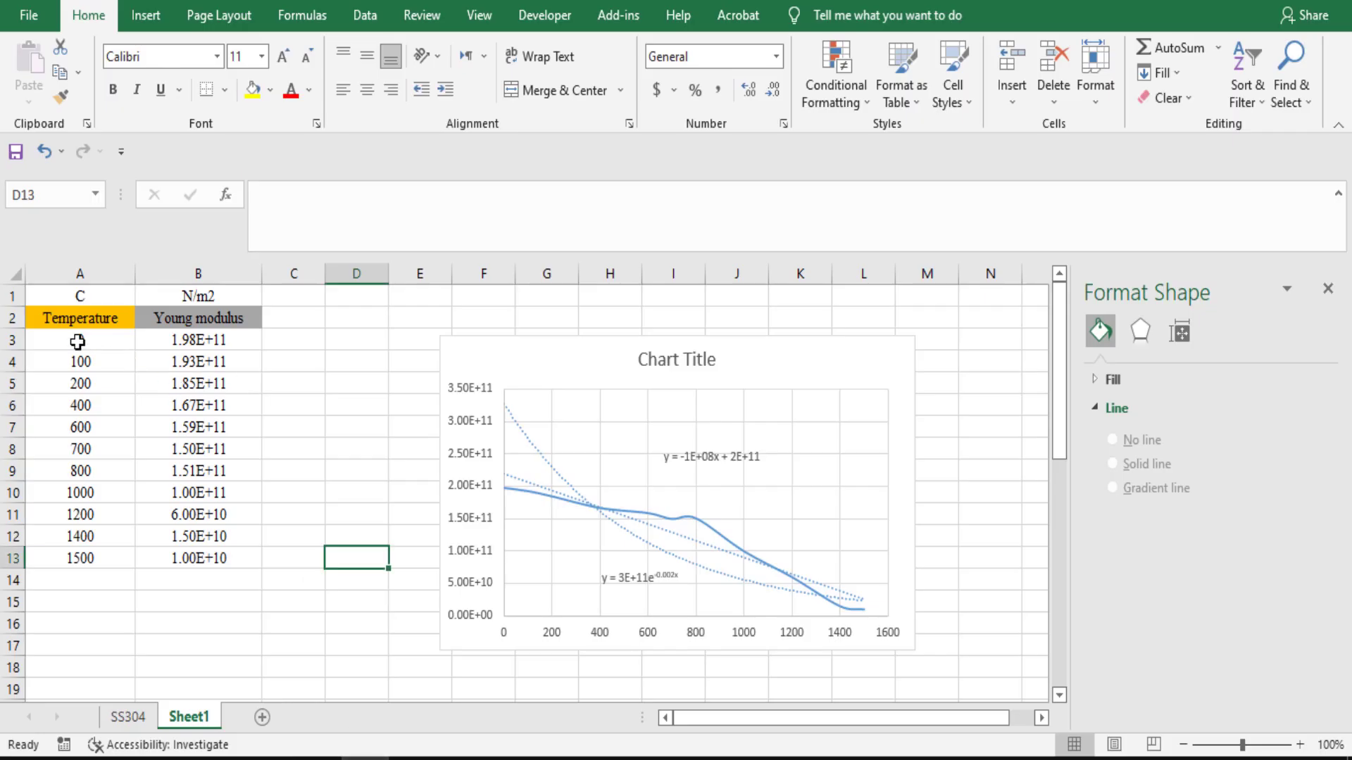
Copy the Temperature and Young modulus range A3:B13 to the clipboard
{"action": "left_click_drag", "start_coordinate": [77, 341], "coordinate": [207, 560]}
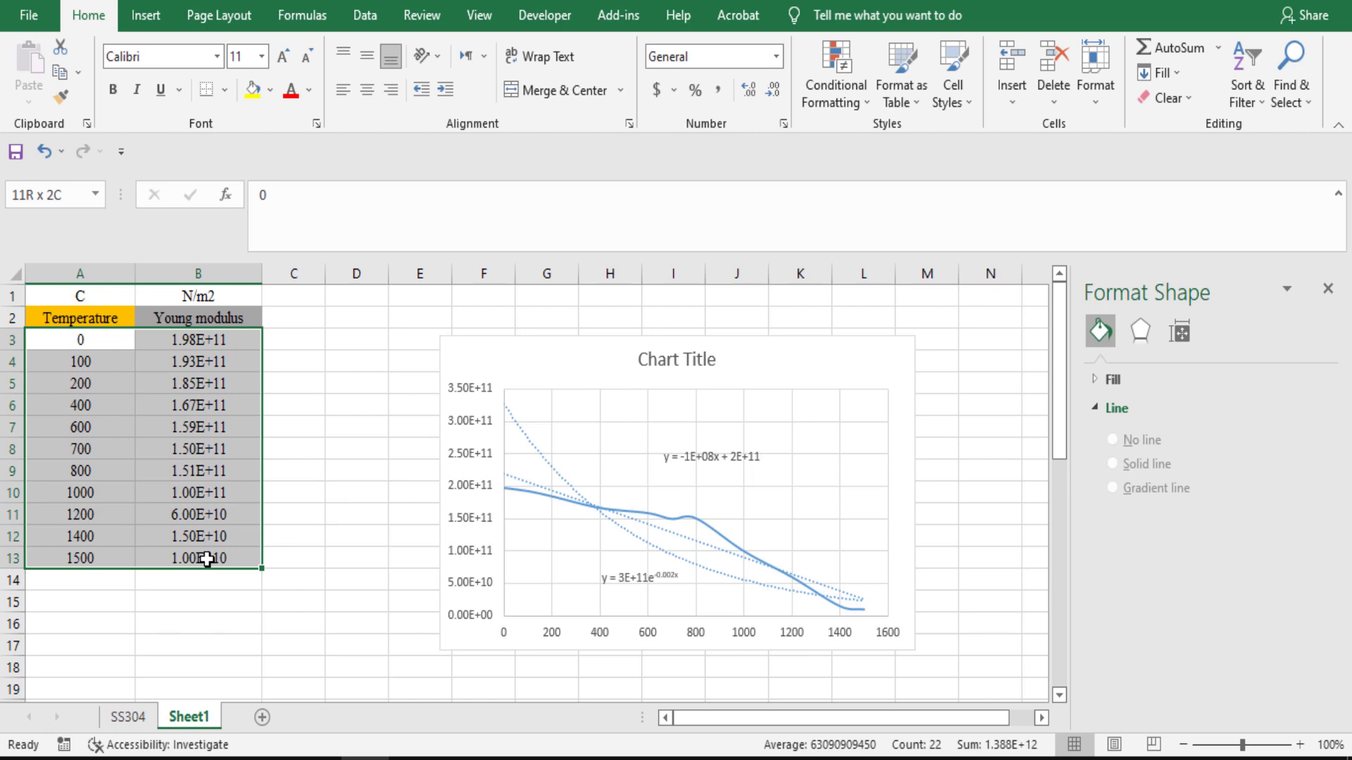
{"action": "right_click", "coordinate": [222, 341]}
{"action": "left_click", "coordinate": [264, 302]}
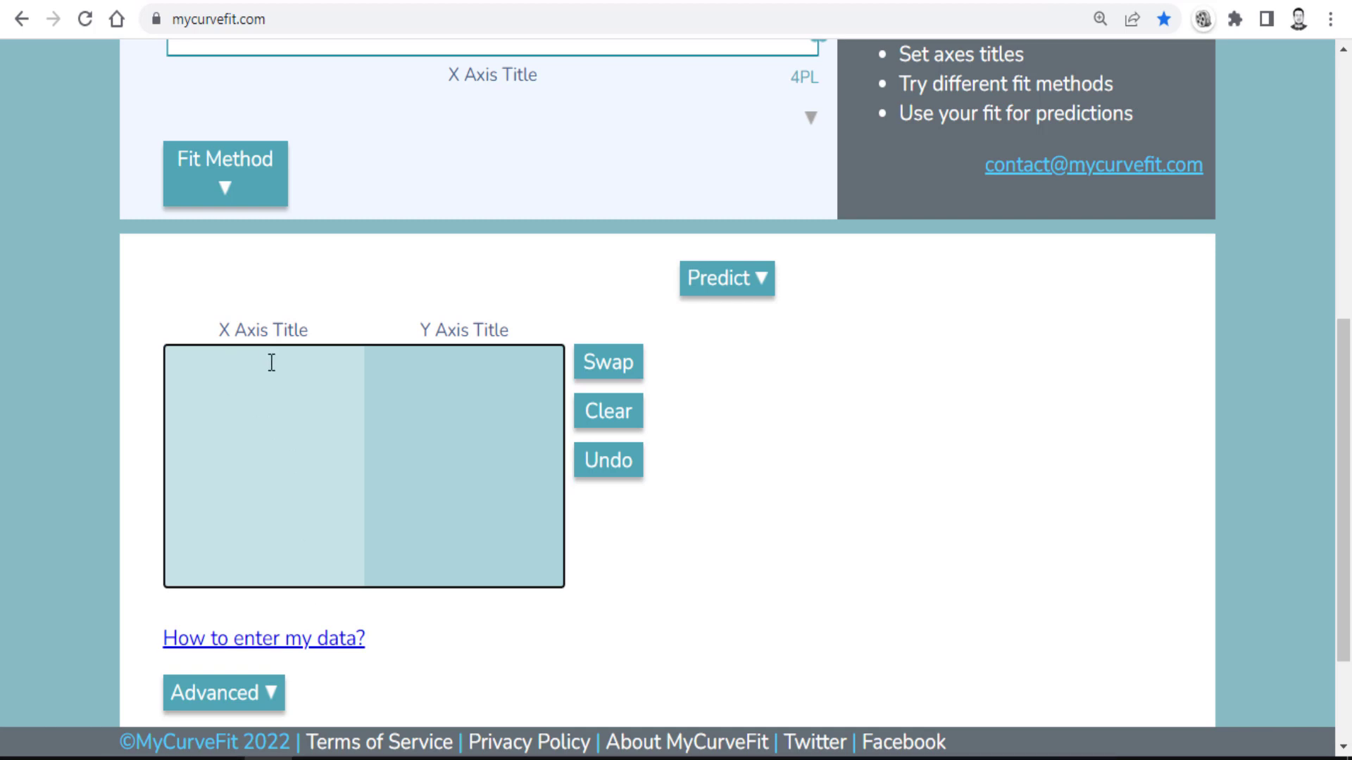
Paste the copied temperature and modulus values into MyCurveFit's data box, retrying after the format warning
{"action": "right_click", "coordinate": [271, 363]}
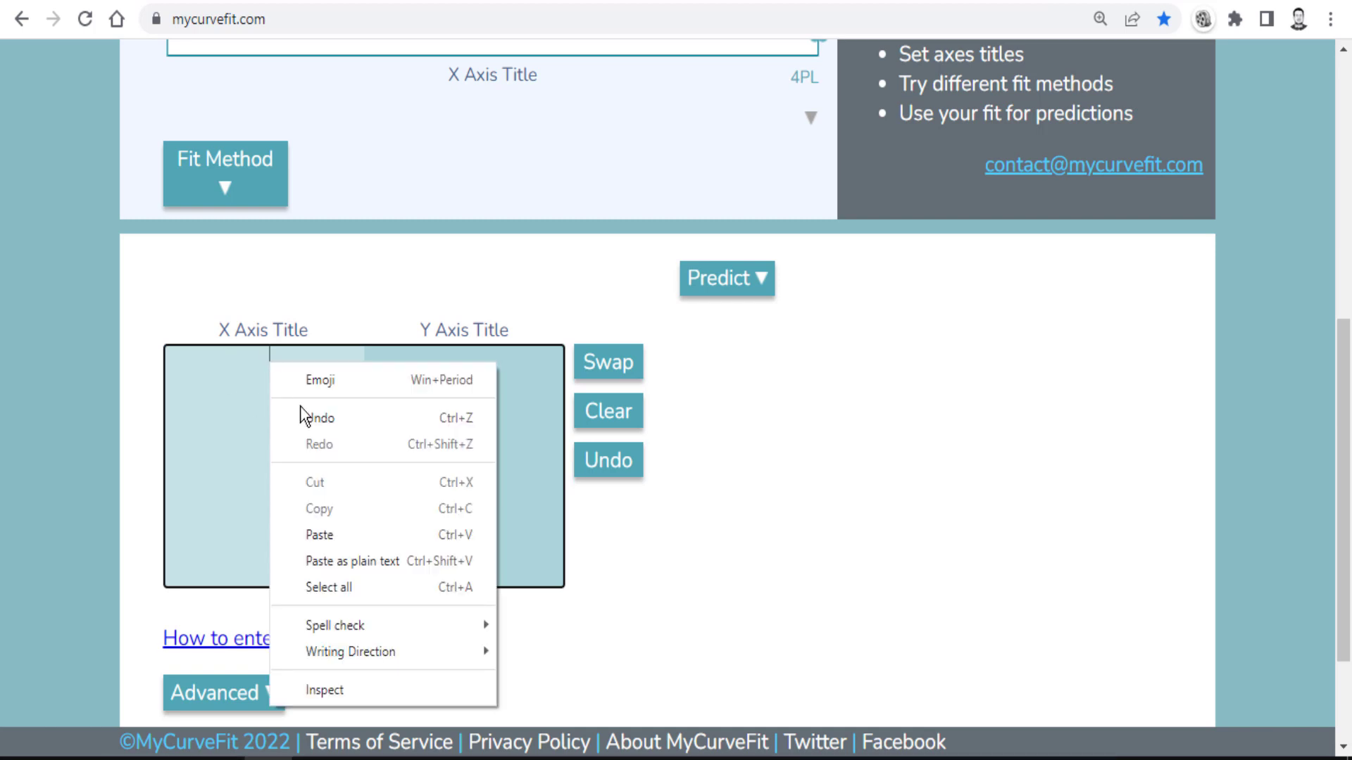
{"action": "left_click", "coordinate": [328, 538]}
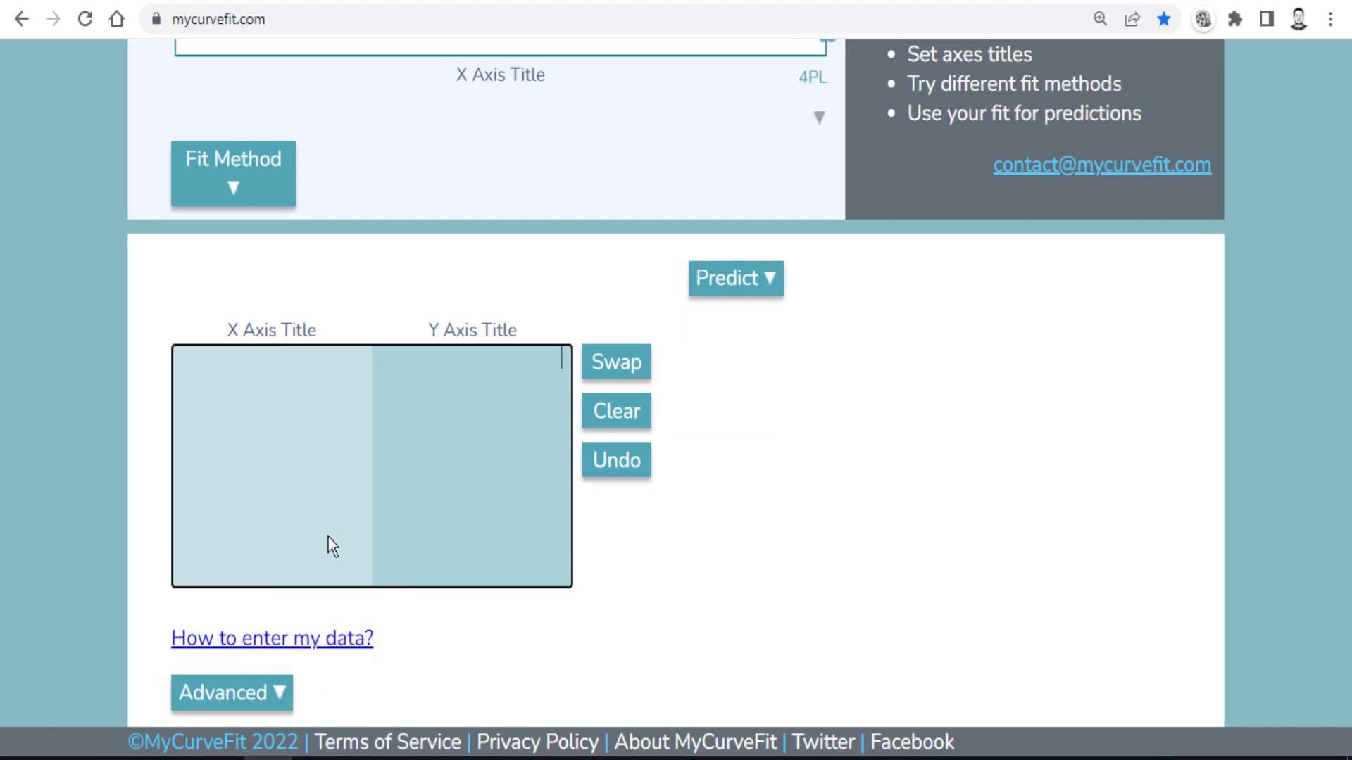
{"action": "left_click", "coordinate": [676, 419]}
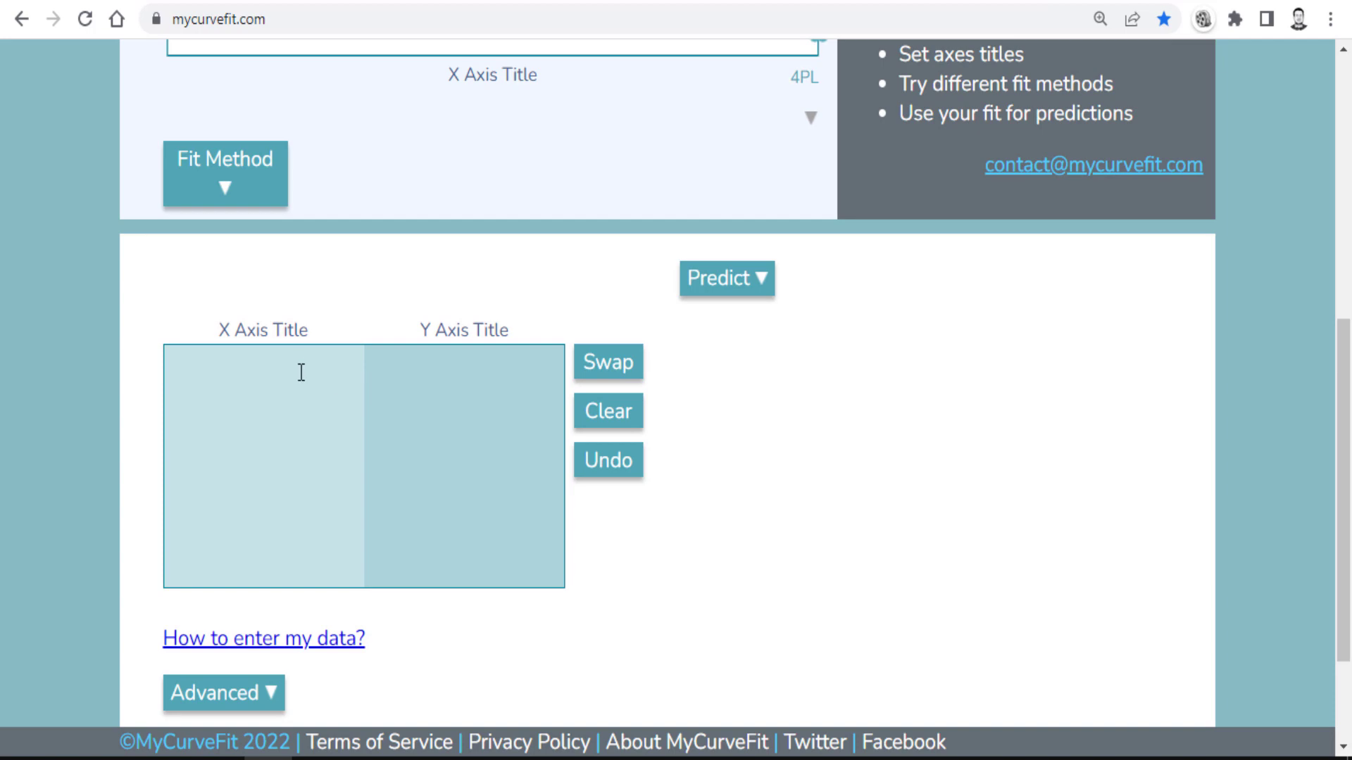
{"action": "right_click", "coordinate": [294, 363]}
{"action": "left_click", "coordinate": [370, 541]}
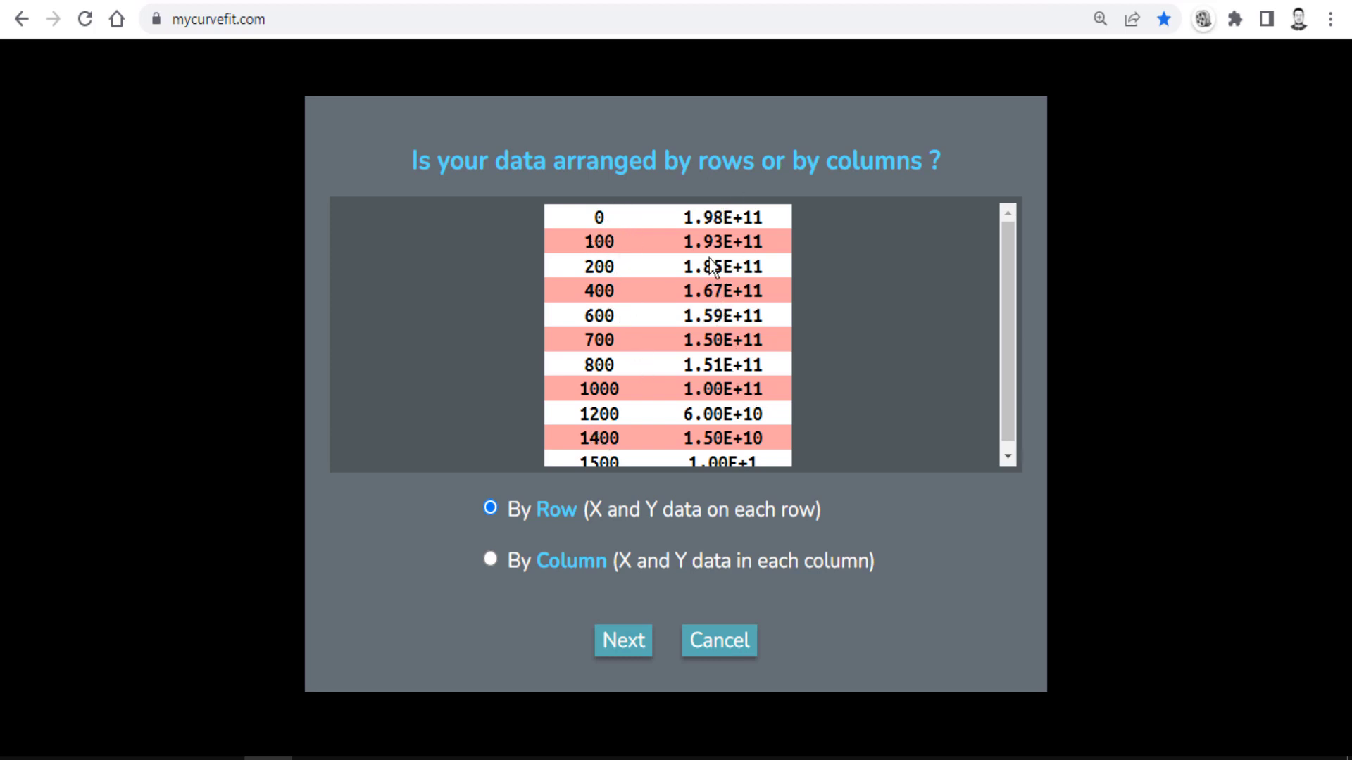
Import the data by row with the first column as X and apply it to fit the 4PL curve
{"action": "left_click", "coordinate": [624, 643]}
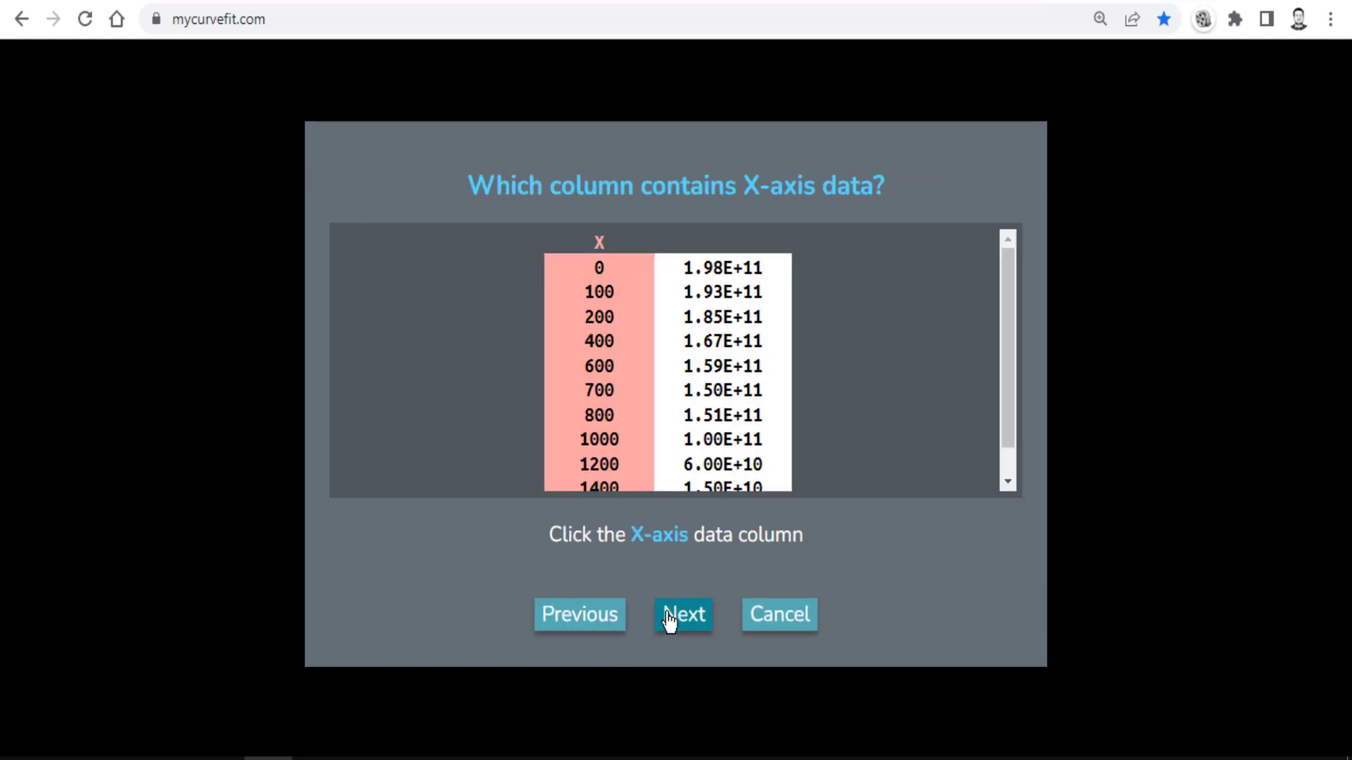
{"action": "left_click", "coordinate": [669, 620]}
{"action": "left_click", "coordinate": [690, 620]}
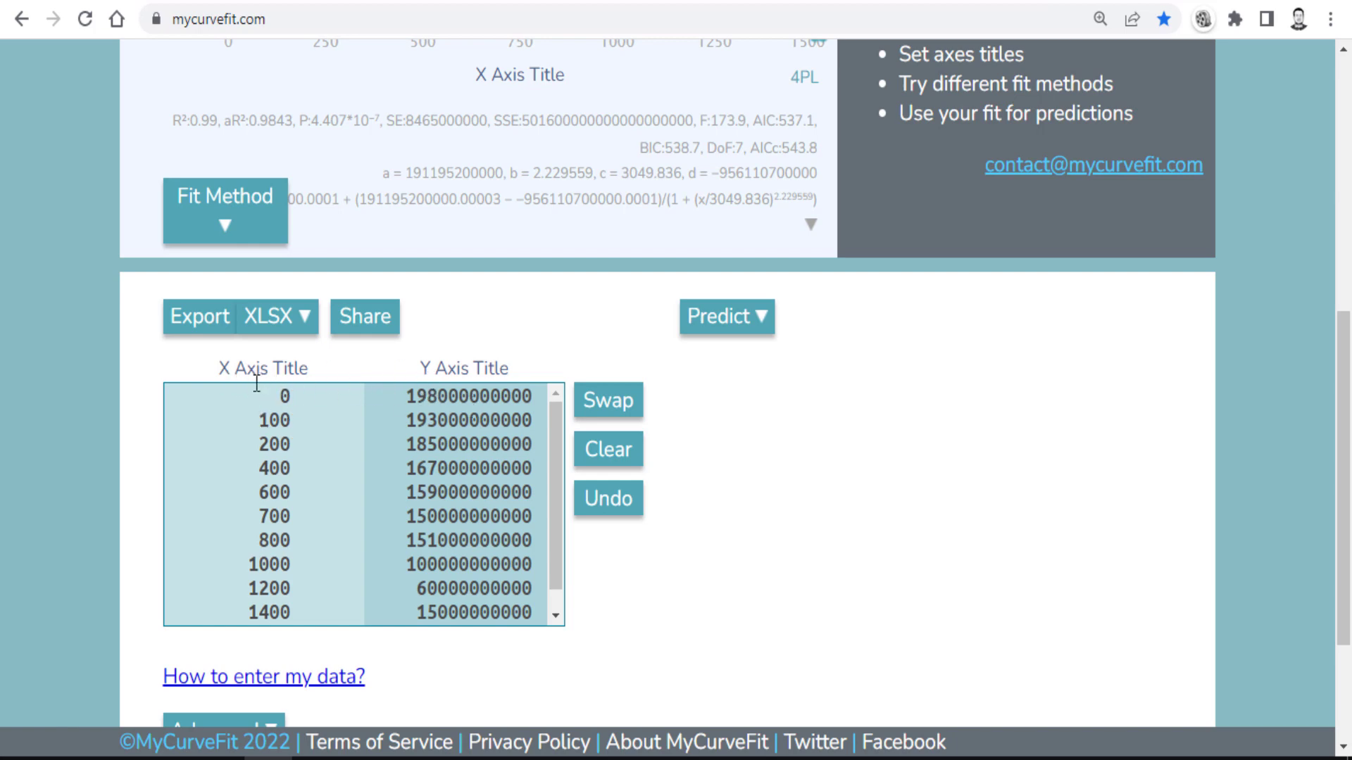
{"action": "left_click", "coordinate": [620, 407]}
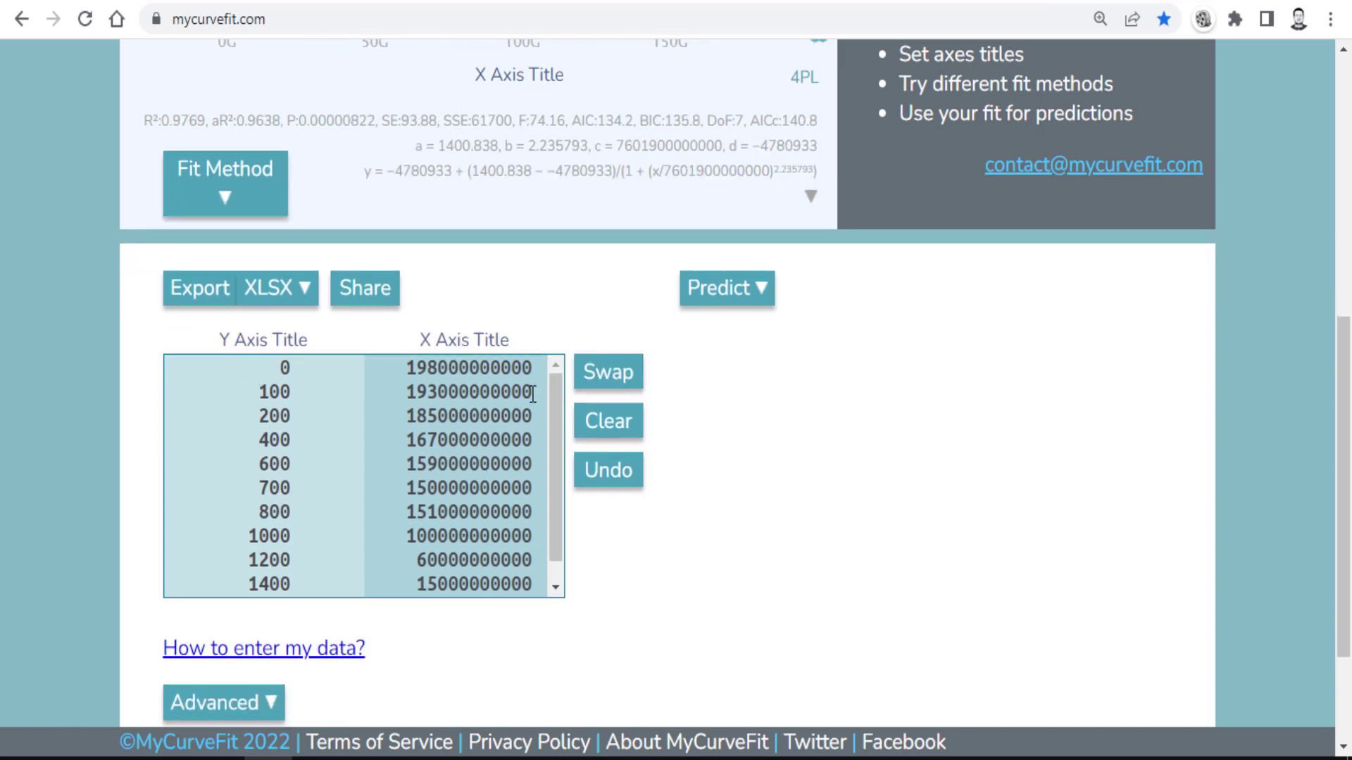
{"action": "left_click", "coordinate": [603, 373]}
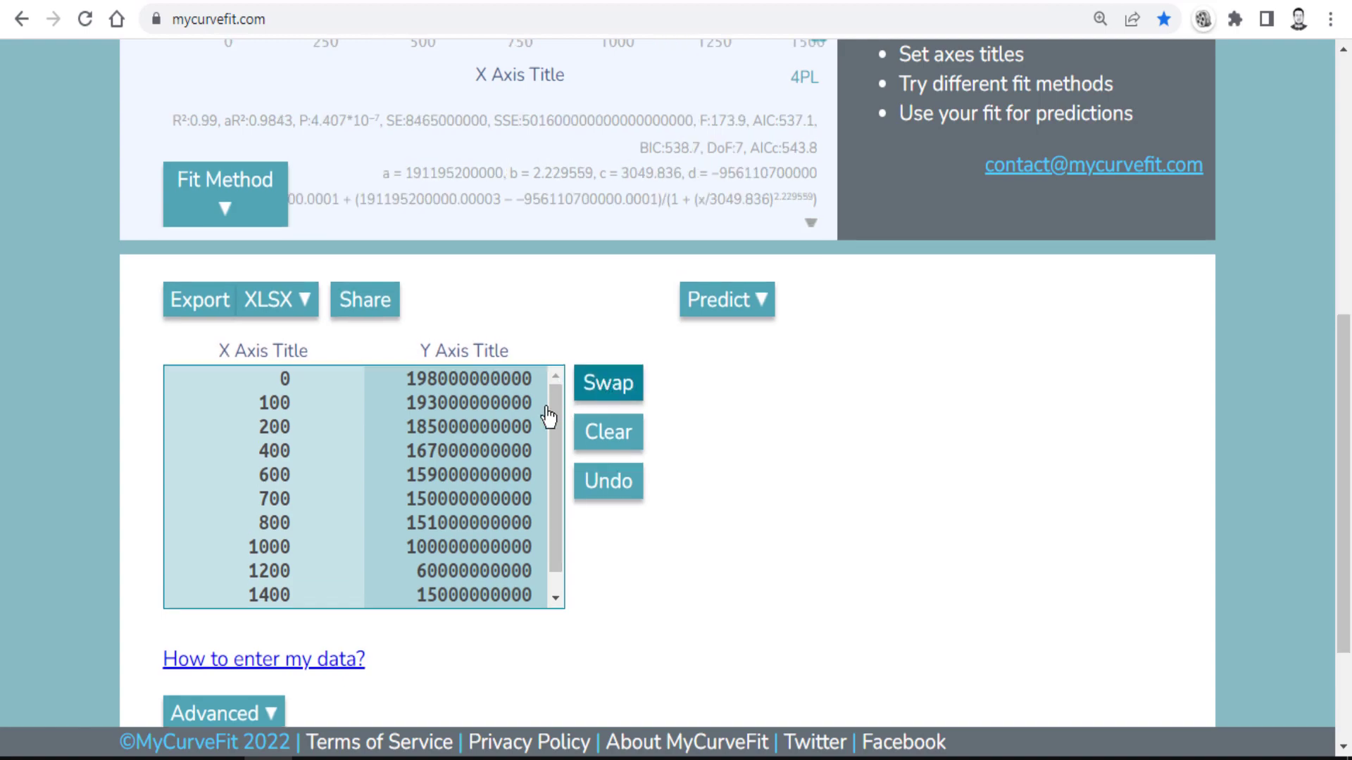
{"action": "scroll", "coordinate": [402, 490], "scroll_direction": "up", "scroll_amount": 6}
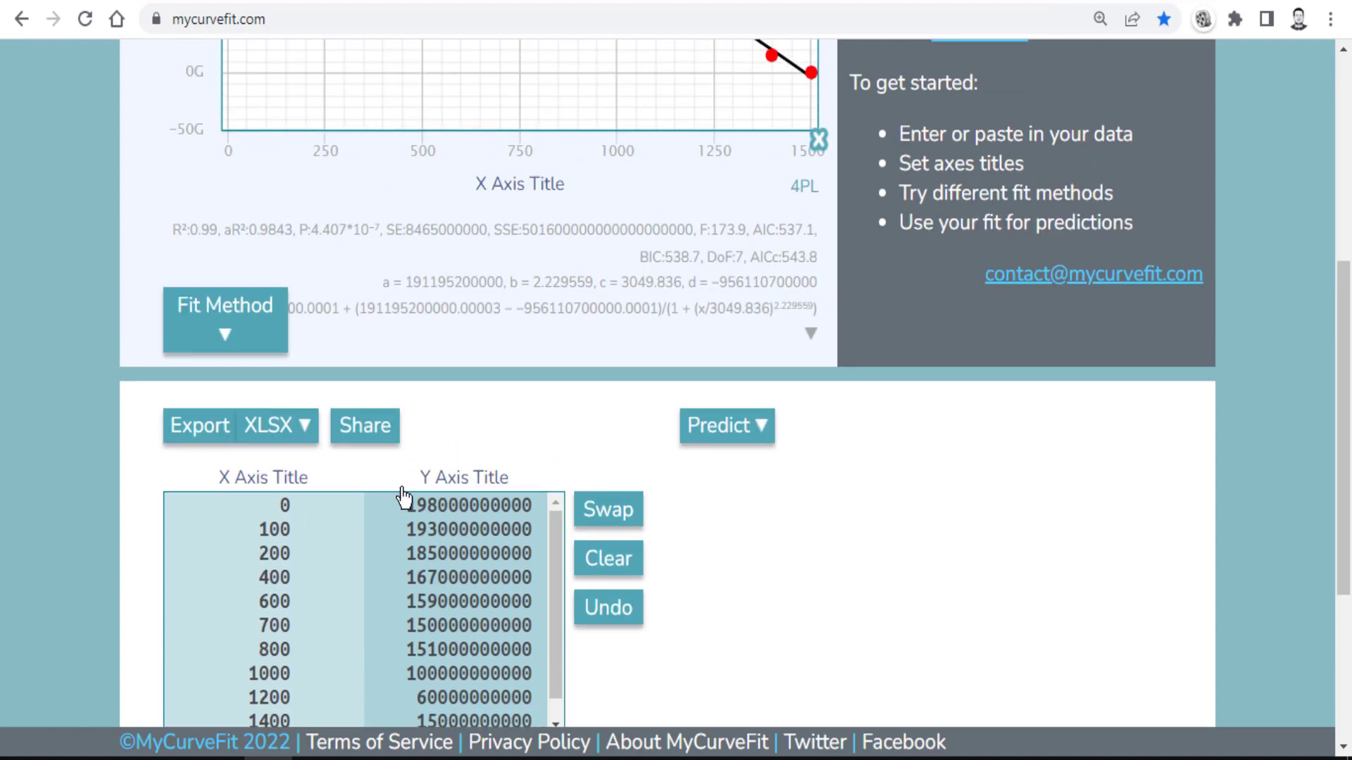
{"action": "scroll", "coordinate": [451, 391], "scroll_direction": "down", "scroll_amount": 5}
{"action": "scroll", "coordinate": [492, 396], "scroll_direction": "up", "scroll_amount": 5}
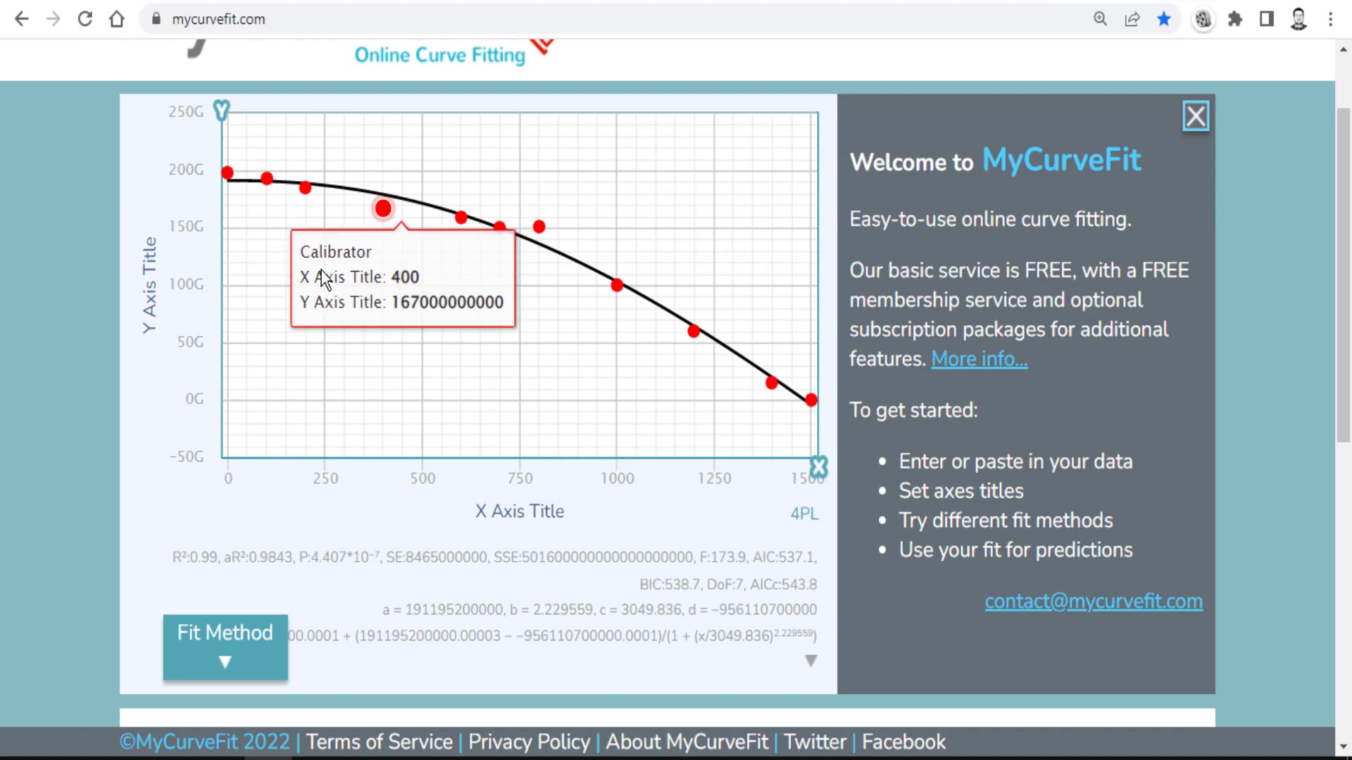
{"action": "scroll", "coordinate": [531, 504], "scroll_direction": "down", "scroll_amount": 6}
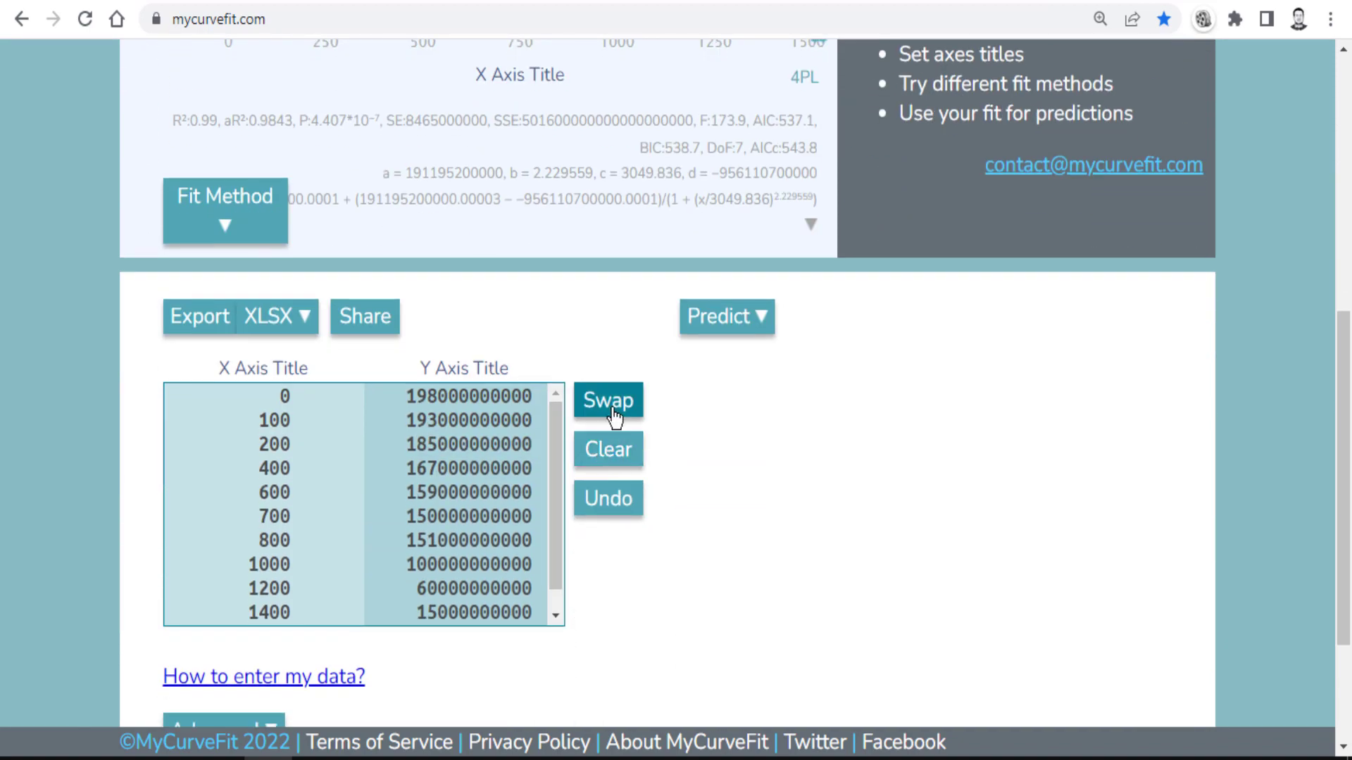
{"action": "left_click", "coordinate": [618, 422]}
{"action": "scroll", "coordinate": [483, 460], "scroll_direction": "up", "scroll_amount": 6}
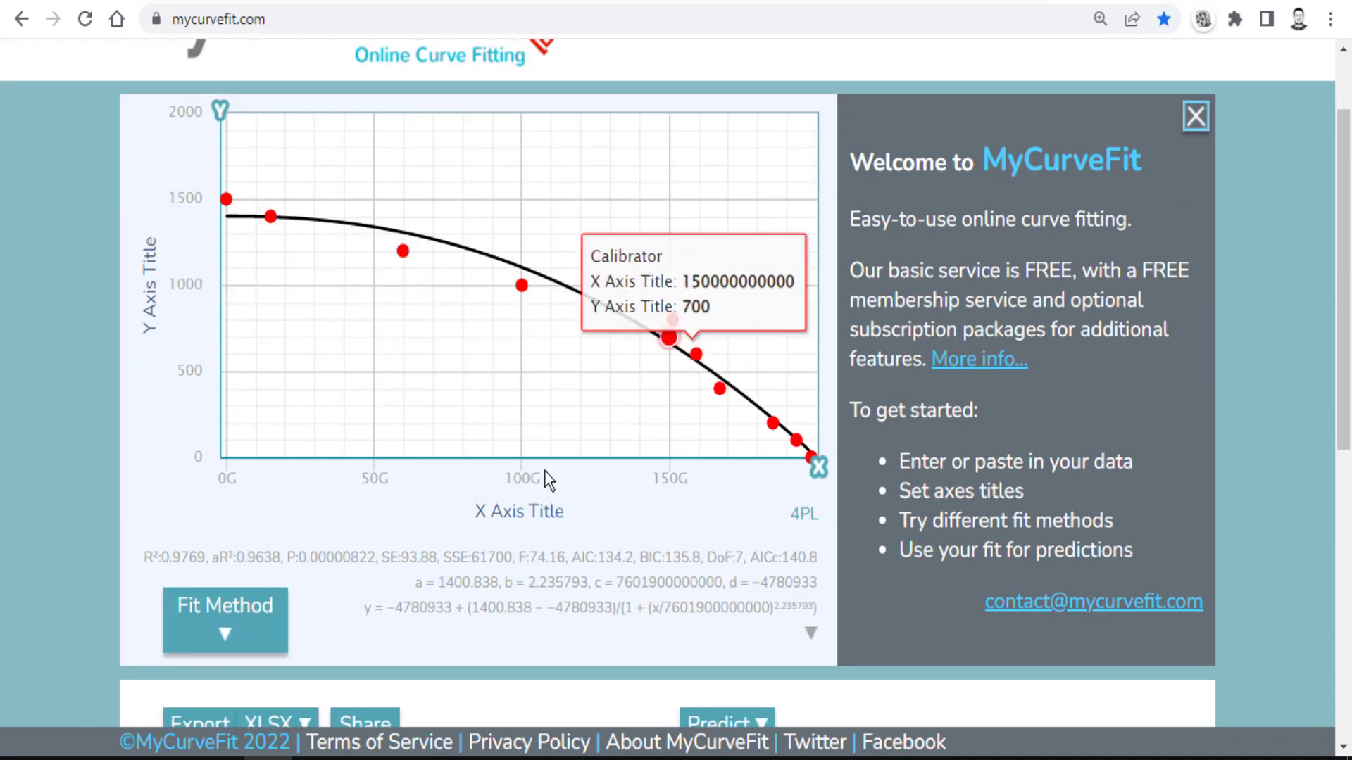
{"action": "scroll", "coordinate": [545, 471], "scroll_direction": "down", "scroll_amount": 6}
{"action": "left_click", "coordinate": [595, 377]}
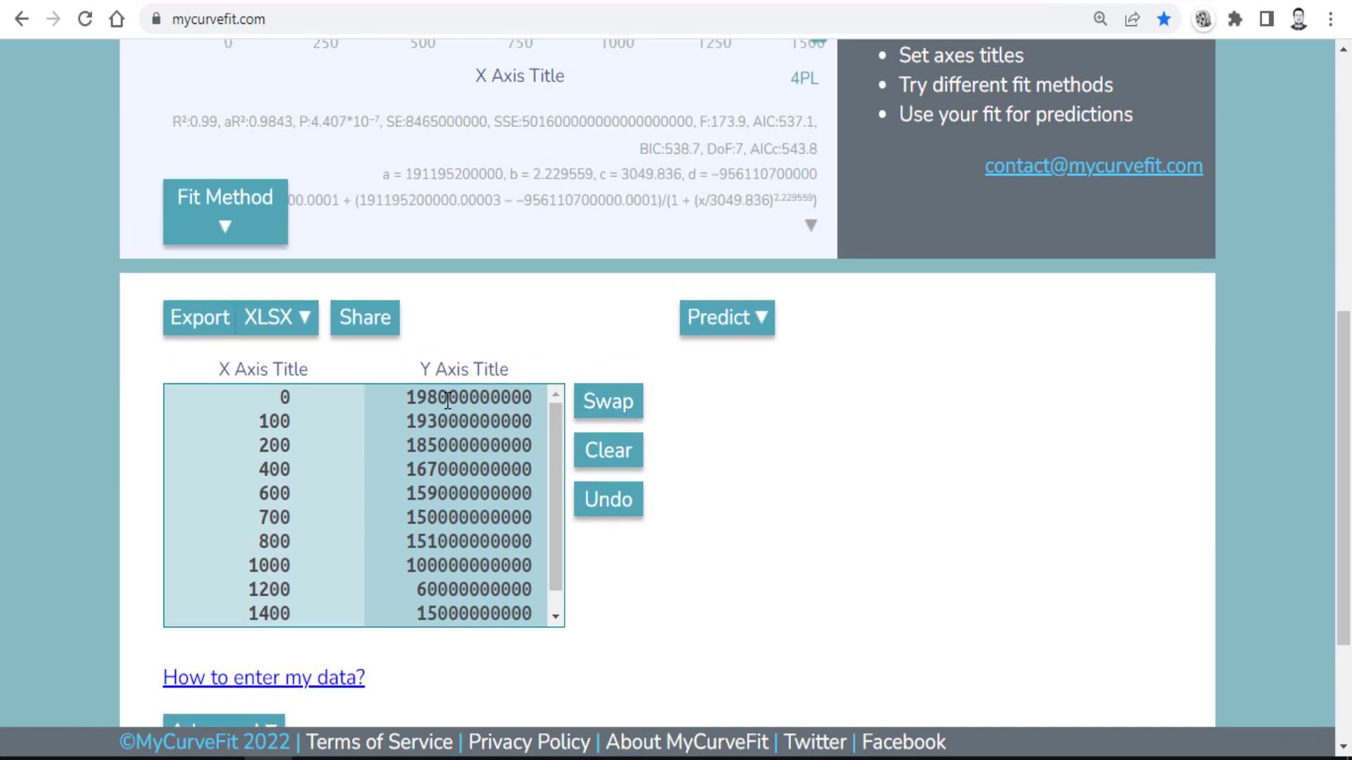
{"action": "scroll", "coordinate": [347, 552], "scroll_direction": "up", "scroll_amount": 4}
{"action": "scroll", "coordinate": [310, 456], "scroll_direction": "down", "scroll_amount": 4}
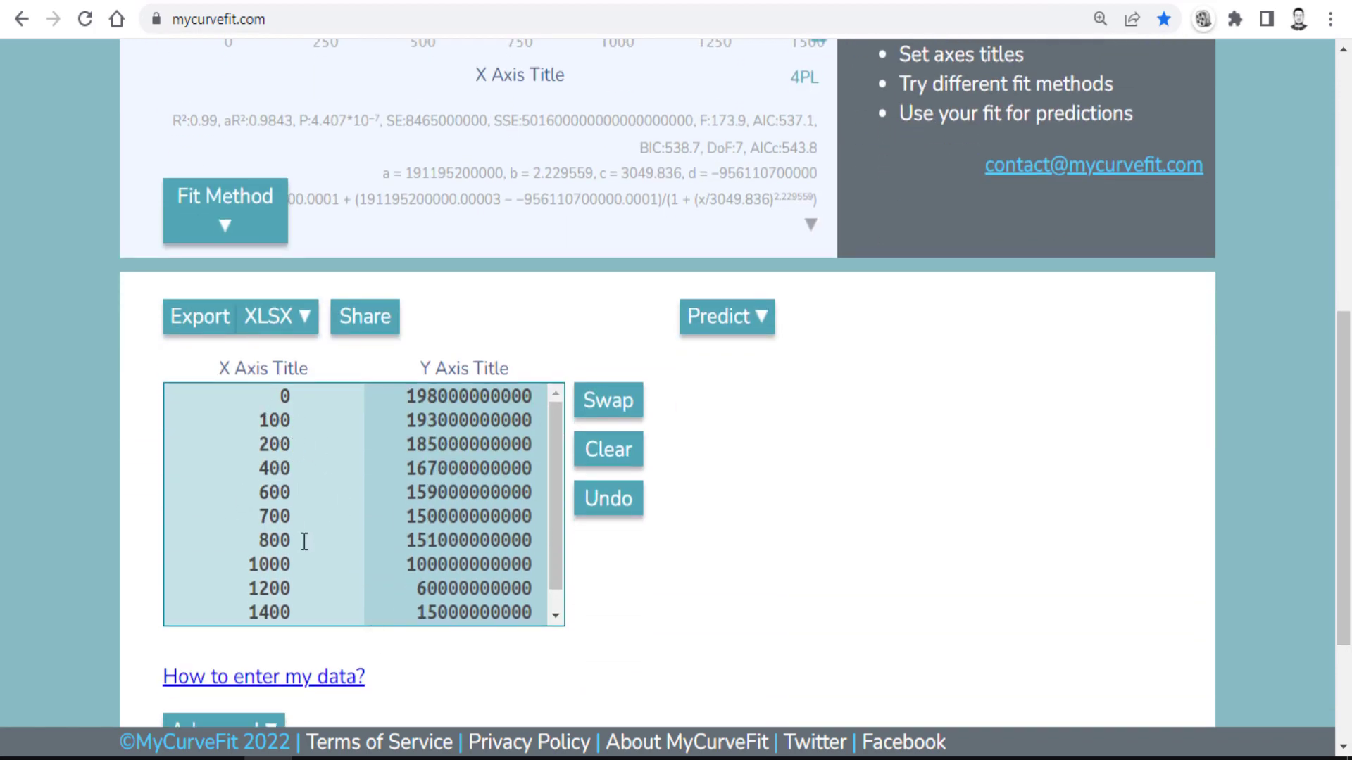
{"action": "scroll", "coordinate": [483, 478], "scroll_direction": "up", "scroll_amount": 4}
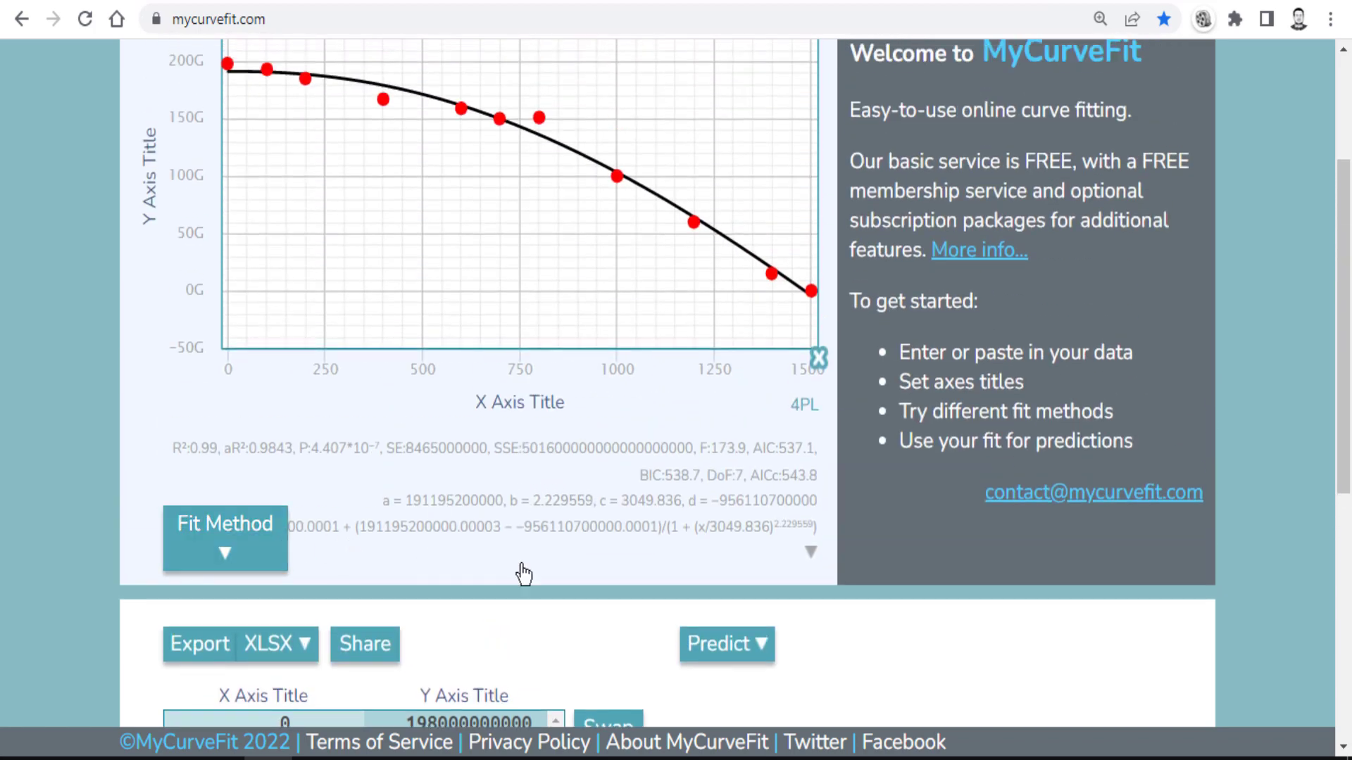
{"action": "scroll", "coordinate": [809, 549], "scroll_direction": "down", "scroll_amount": 2}
Expand the 4PL fit summary to show goodness measures and coefficients
{"action": "left_click", "coordinate": [810, 448]}
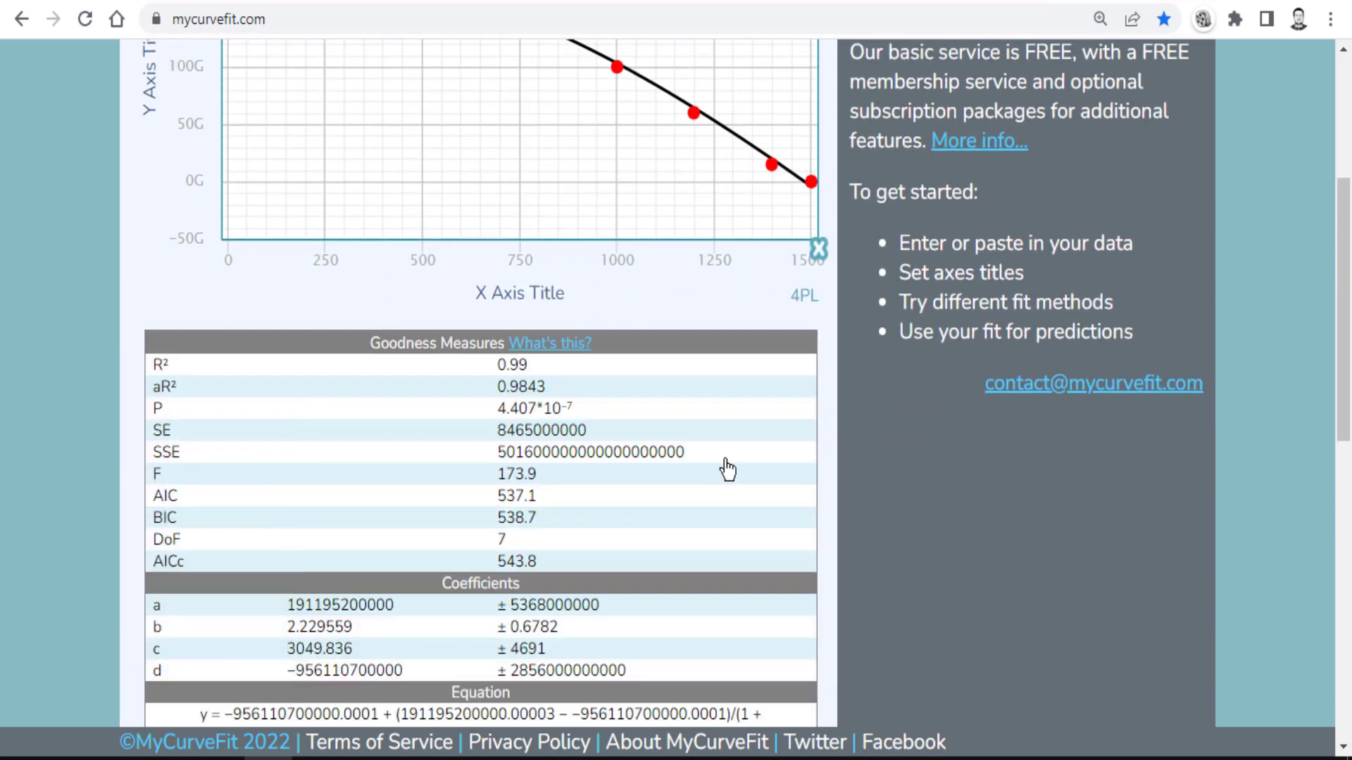
{"action": "scroll", "coordinate": [618, 358], "scroll_direction": "down", "scroll_amount": 1}
{"action": "scroll", "coordinate": [618, 357], "scroll_direction": "down", "scroll_amount": 3}
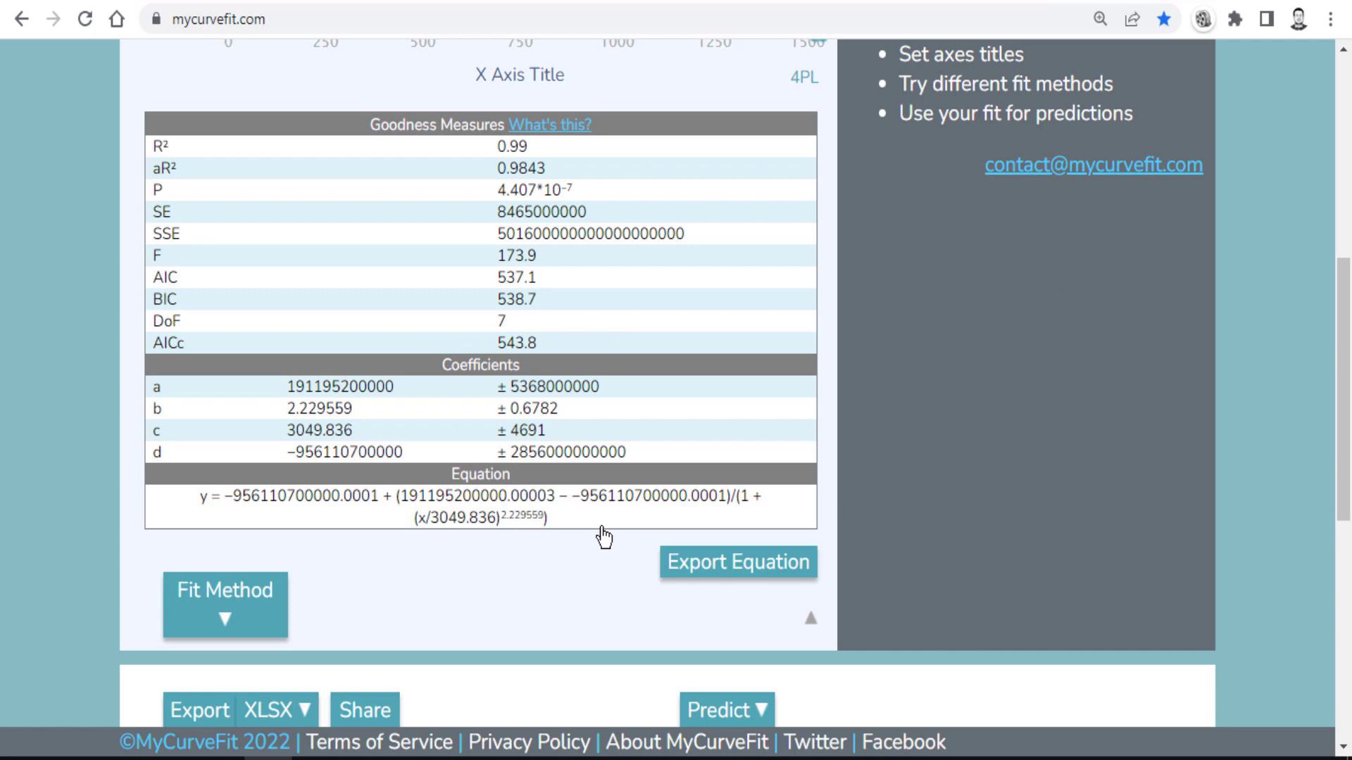
Export the fitted 4PL equation as text, select it, then close the export window
{"action": "left_click", "coordinate": [699, 572]}
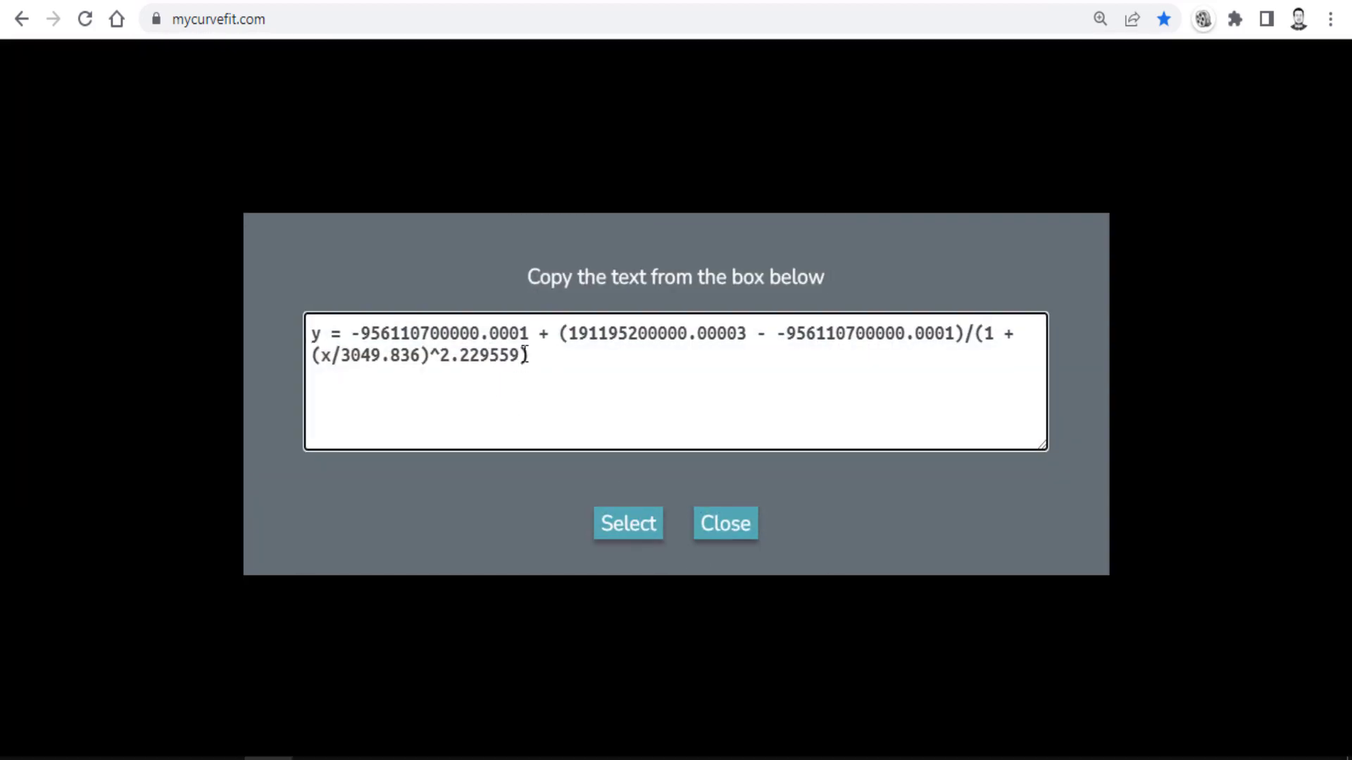
{"action": "left_click_drag", "start_coordinate": [525, 354], "coordinate": [276, 317]}
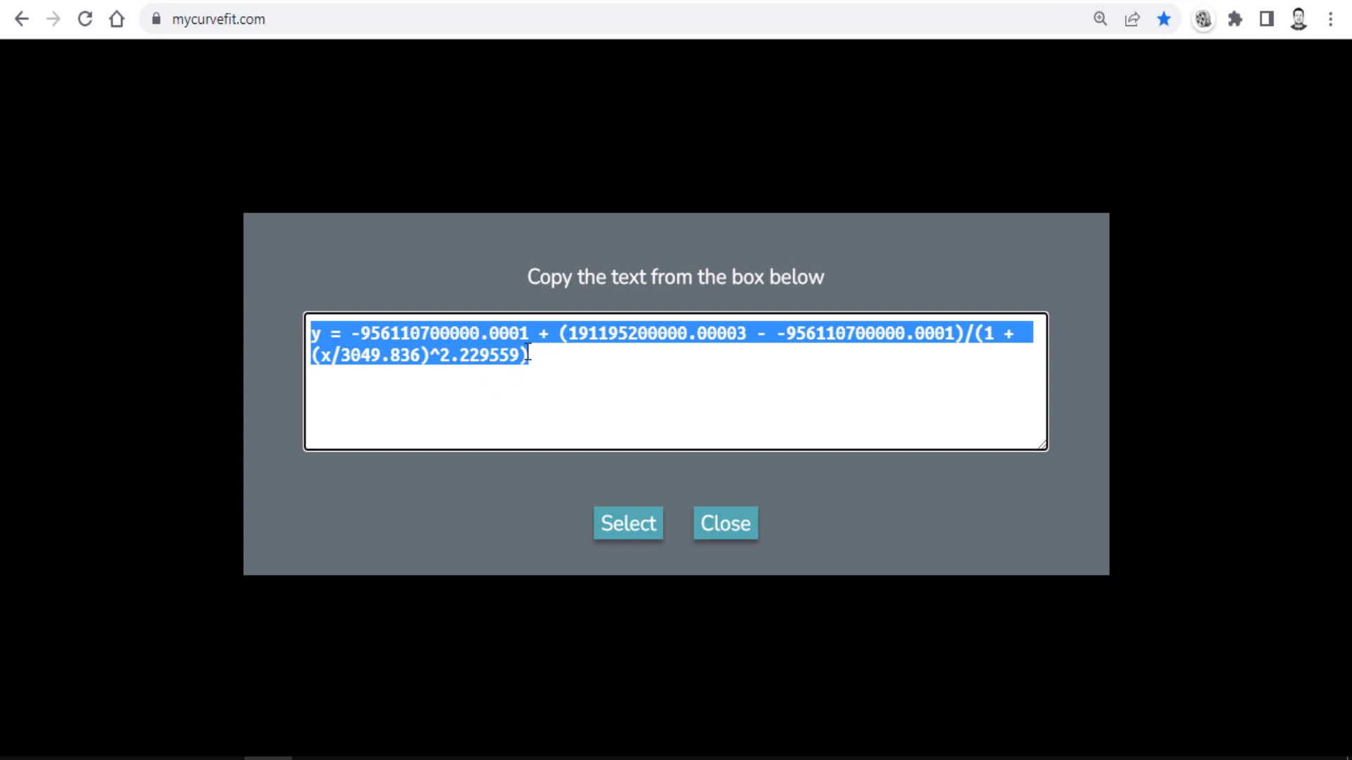
{"action": "left_click", "coordinate": [730, 527]}
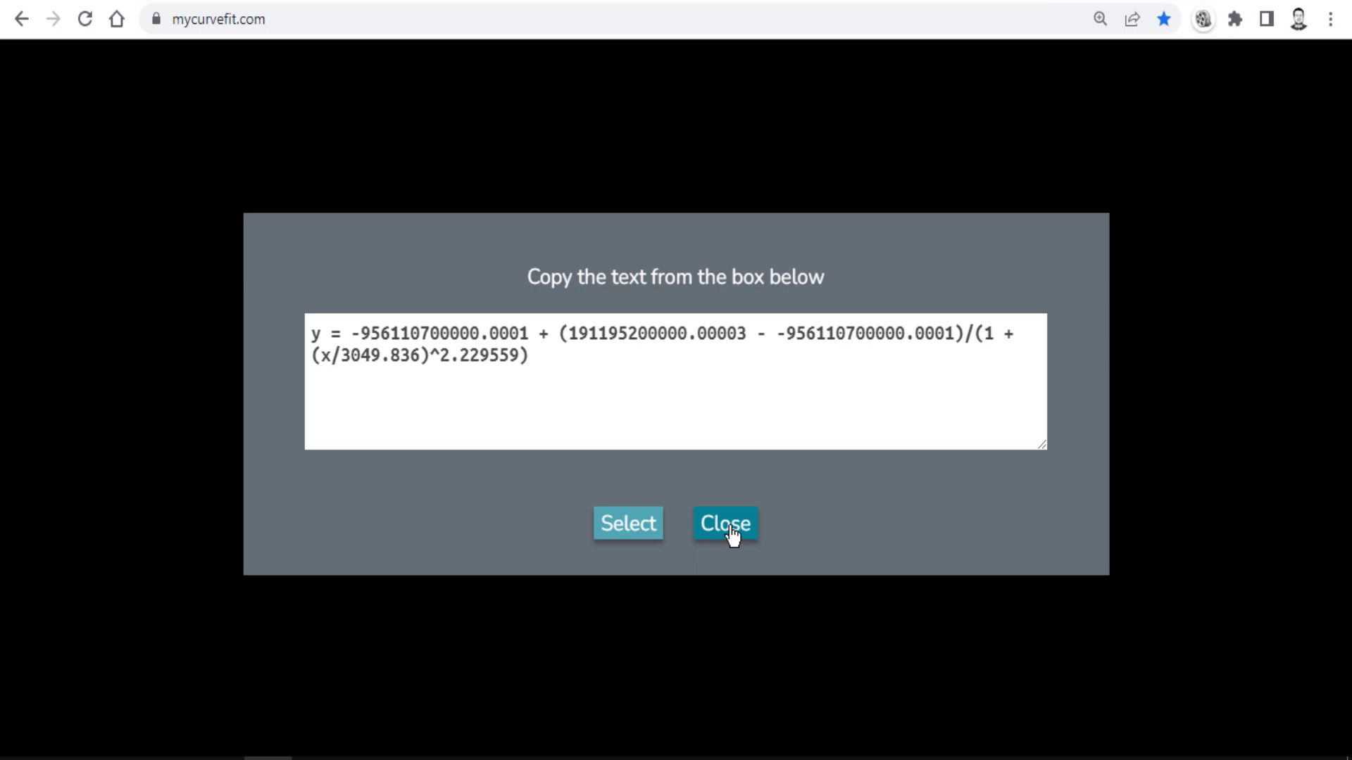
{"action": "left_click", "coordinate": [730, 526]}
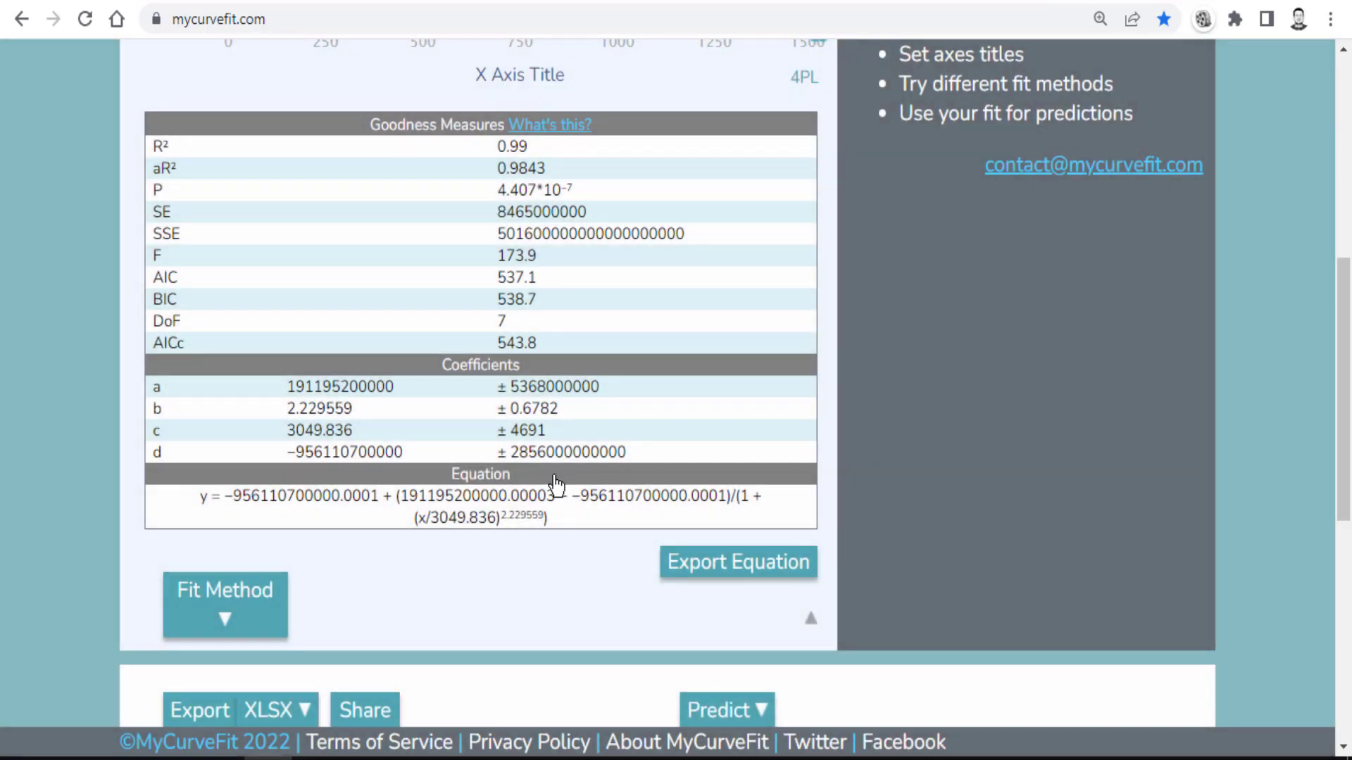
{"action": "scroll", "coordinate": [428, 400], "scroll_direction": "up", "scroll_amount": 8}
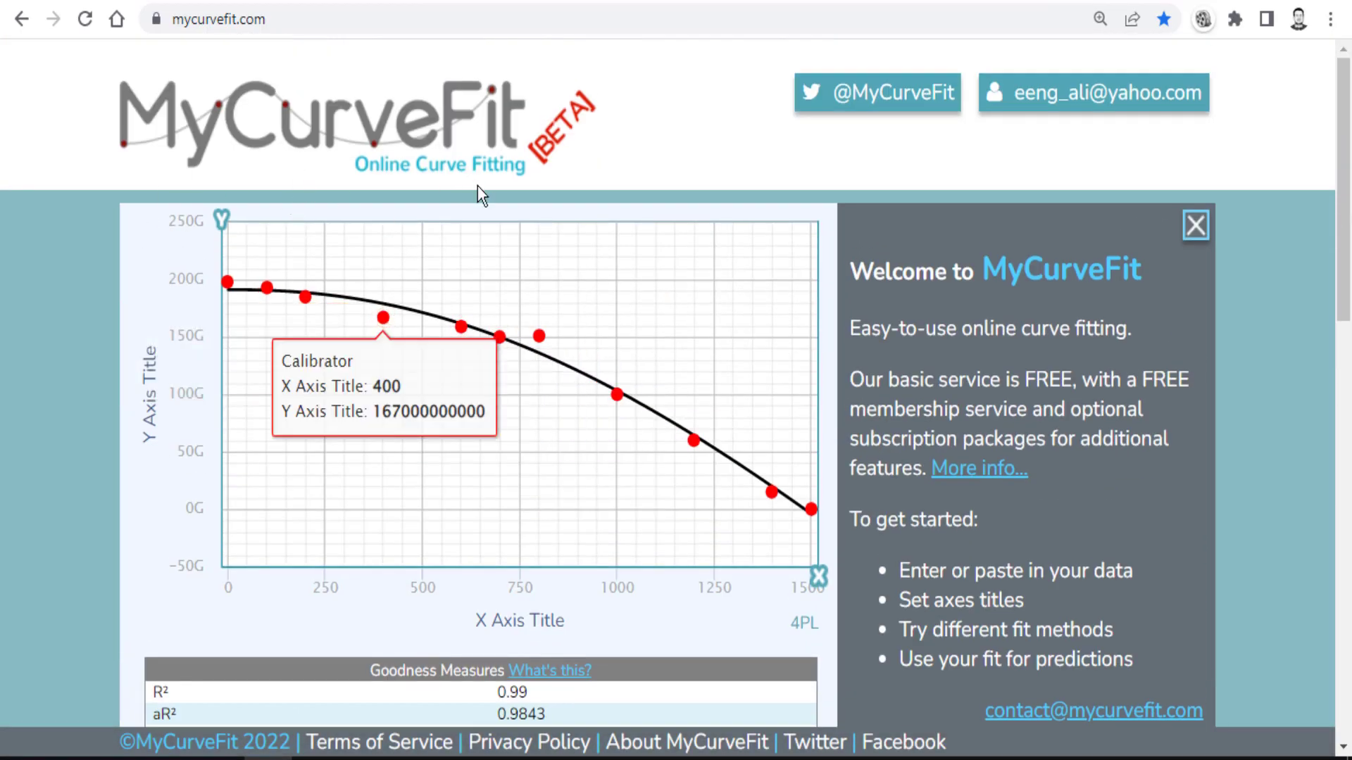